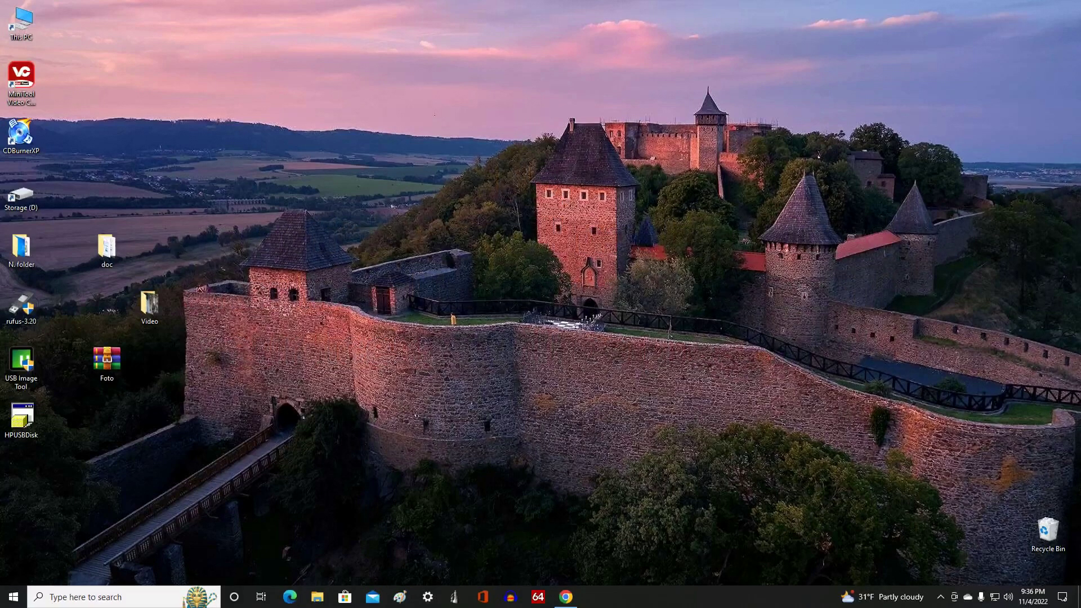
Step: Go to Windows Update in Settings and open Microsoft's Windows 11 device specifications page
left_click(13, 595)
mouse_move(14, 544)
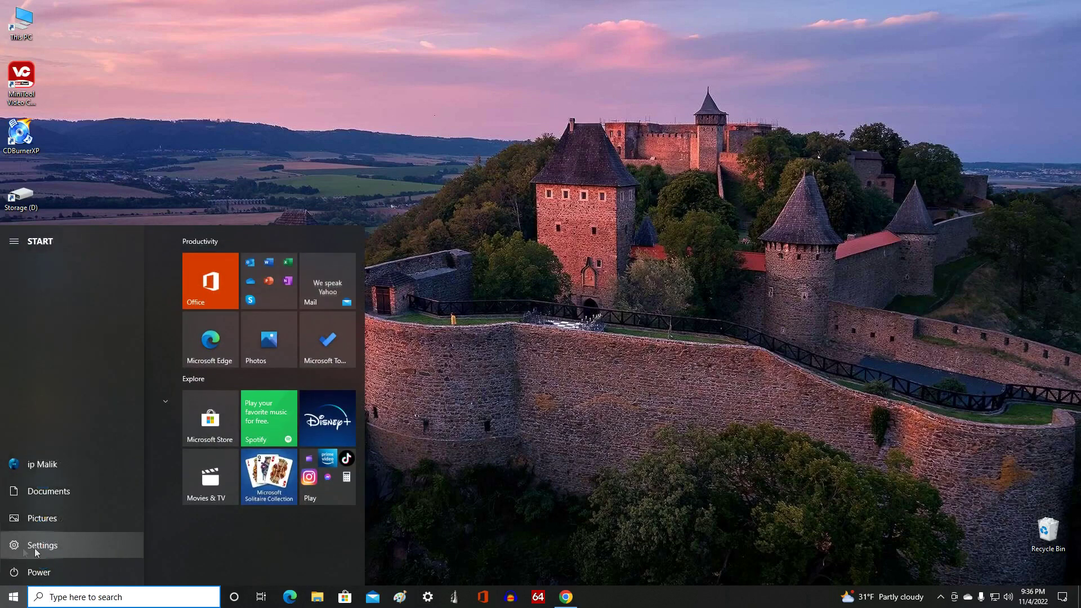
left_click(120, 546)
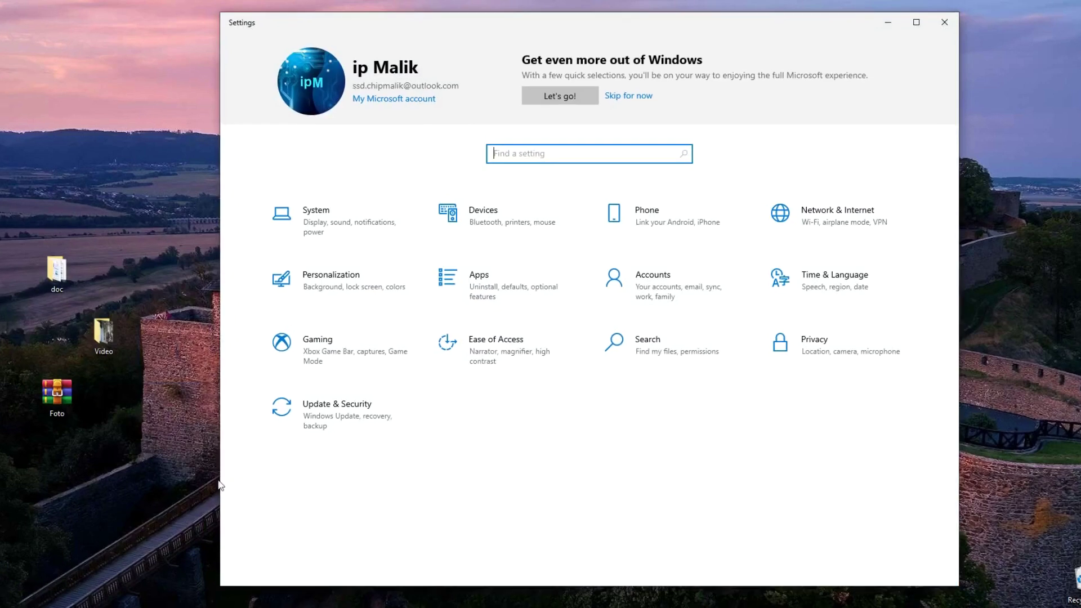
left_click(401, 417)
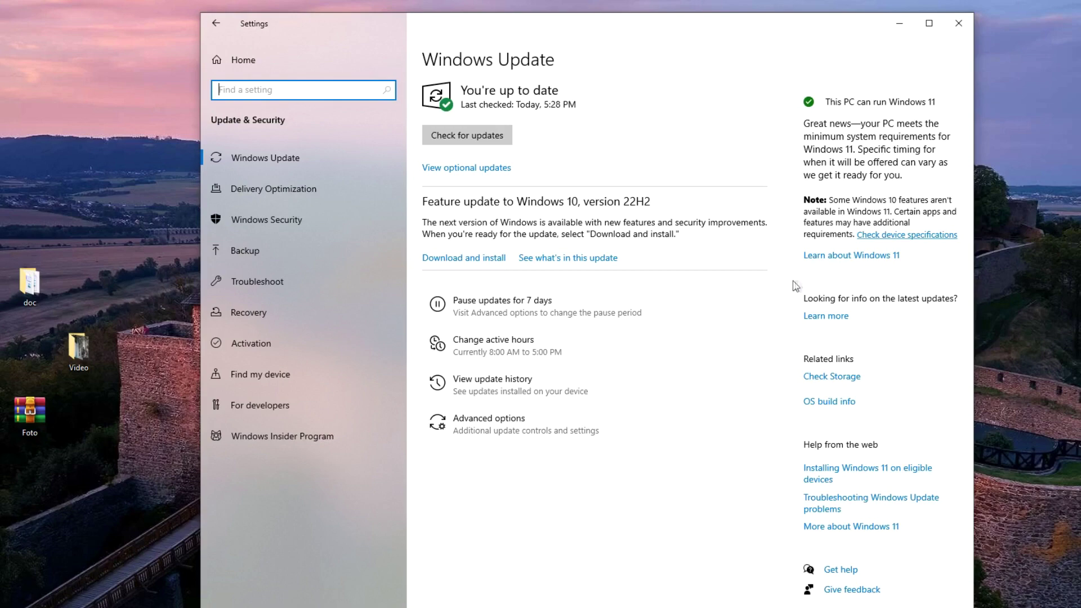
left_click(938, 236)
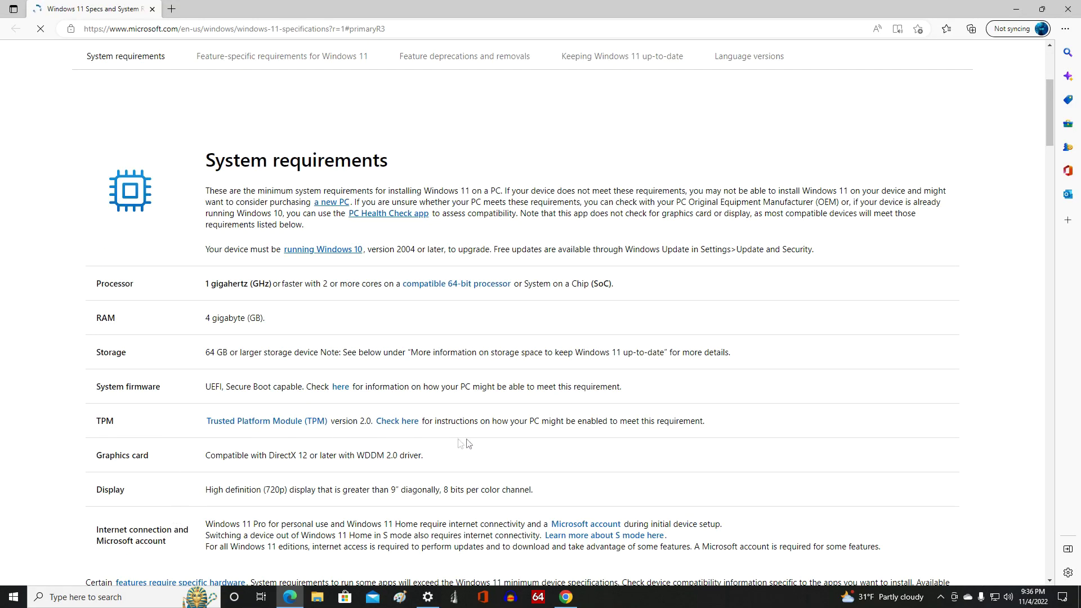
Step: Close Edge, minimize Settings, download the PC Health Check installer in Chrome, then close Chrome
left_click(1070, 12)
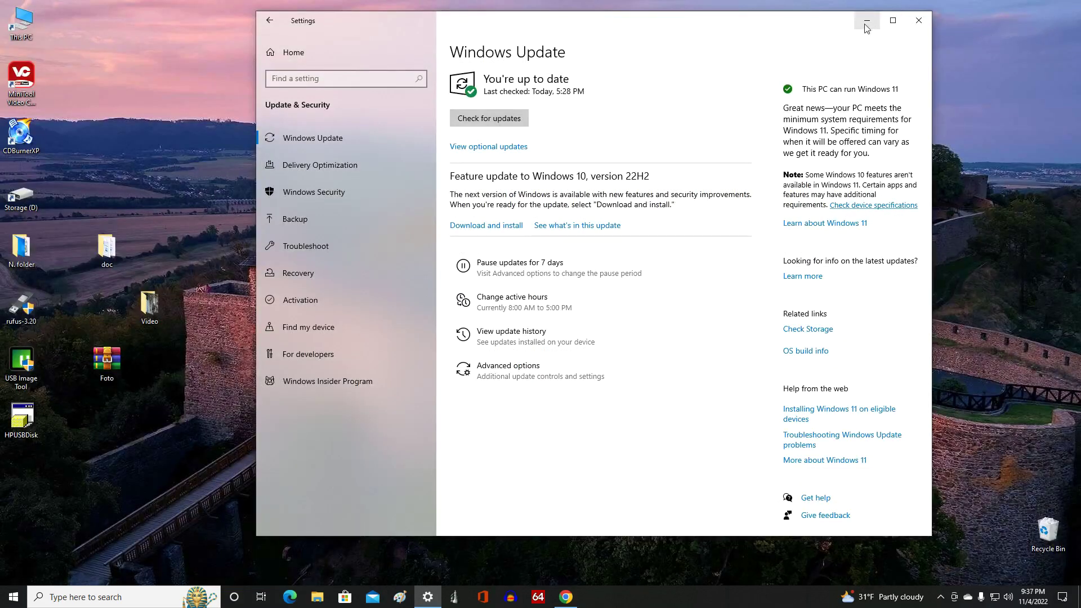
left_click(864, 24)
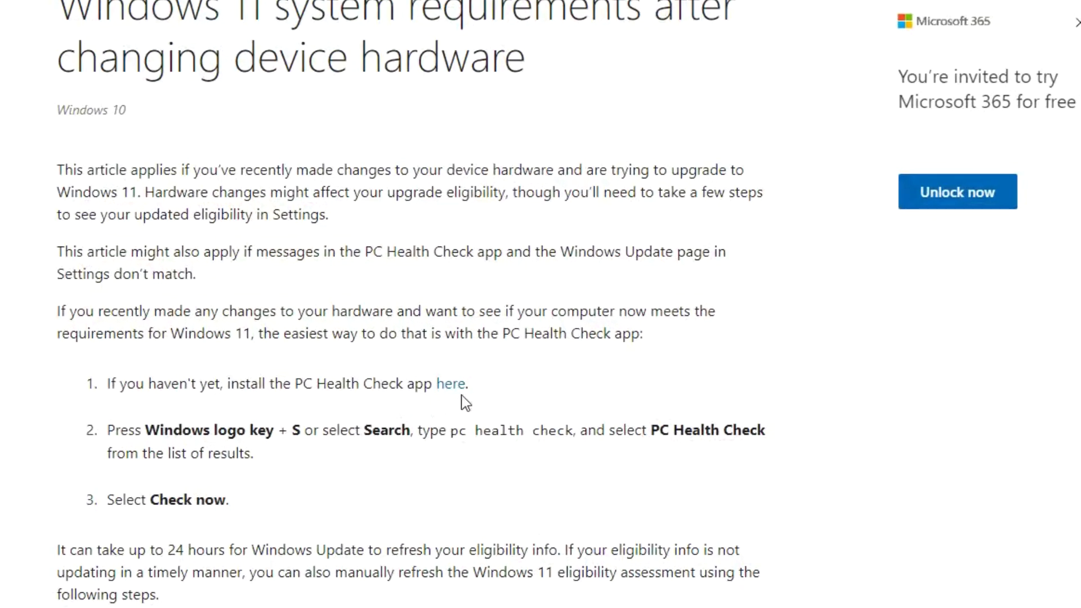
left_click(456, 385)
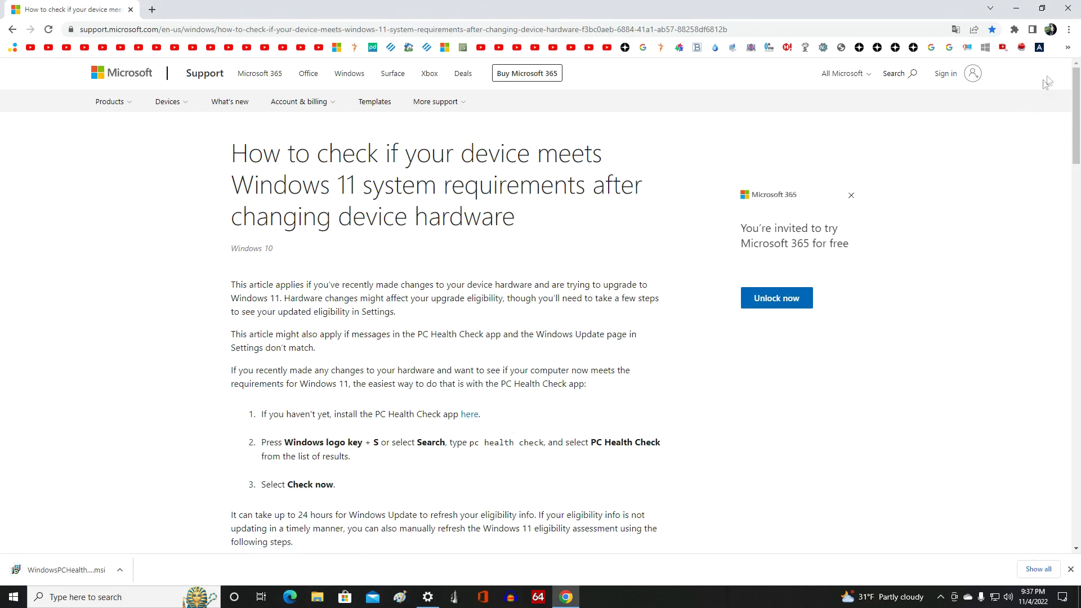
left_click(1068, 9)
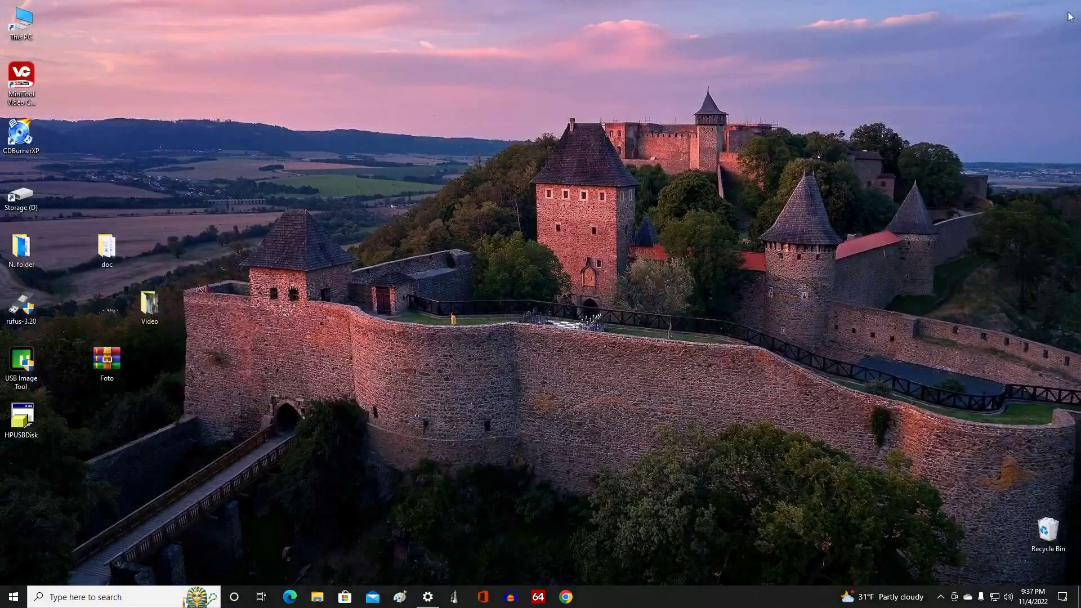
Step: Launch the WindowsPCHealthCheckSetup file from the Downloads folder
left_click(318, 598)
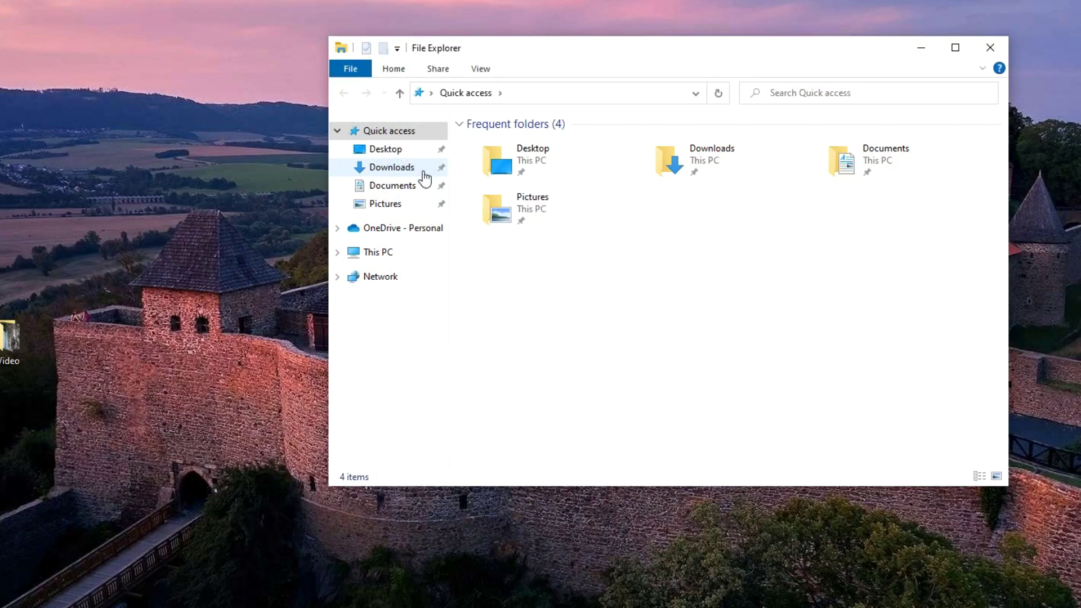
left_click(425, 179)
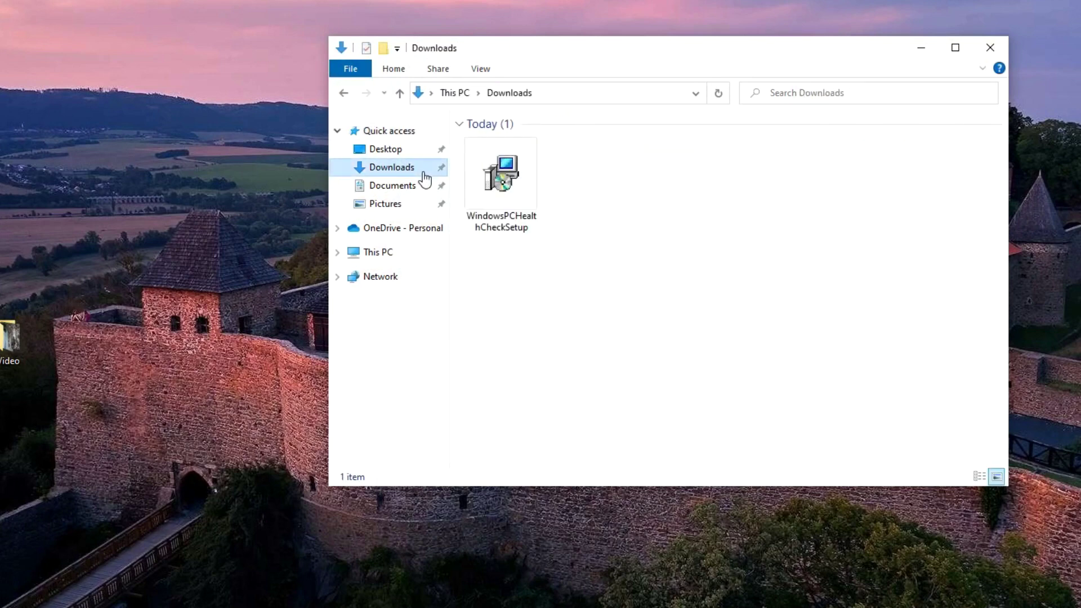
left_click(530, 204)
double_click(529, 201)
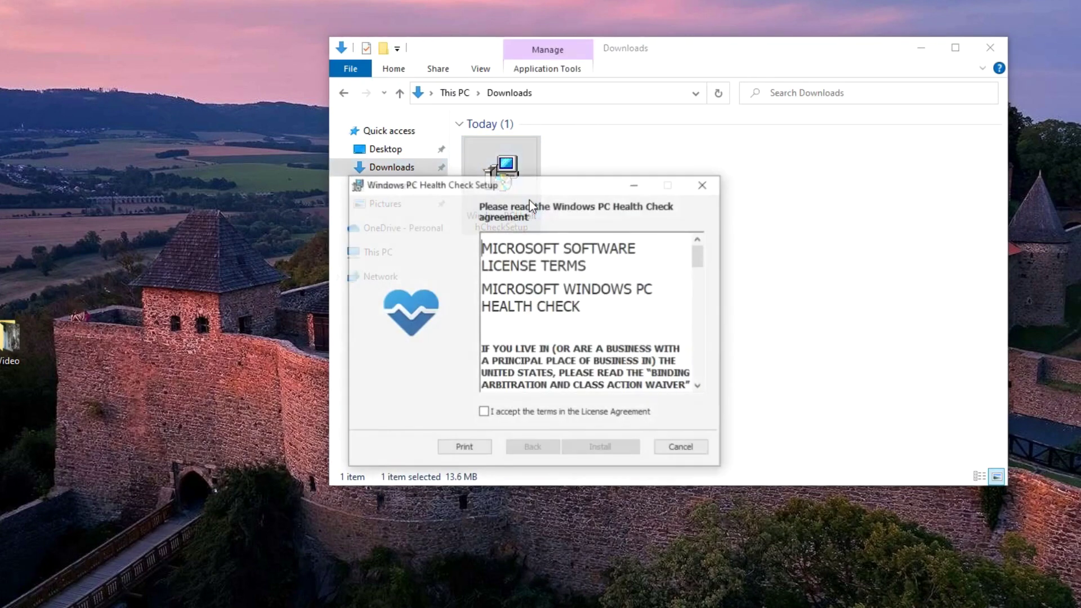
Step: Accept the licence terms, install PC Health Check, and close the Downloads window
left_click(482, 415)
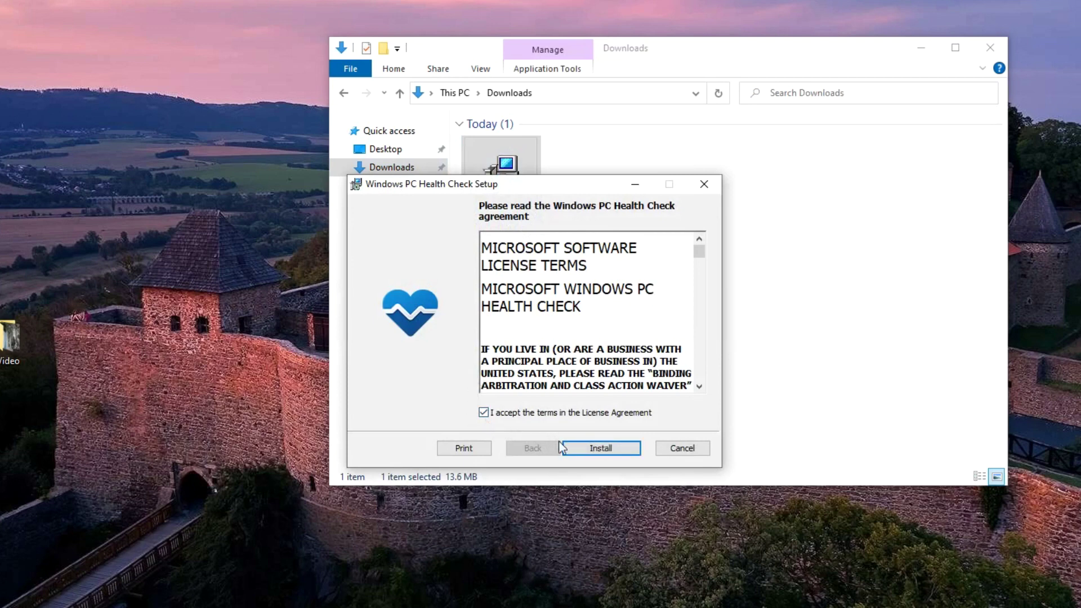
left_click(573, 450)
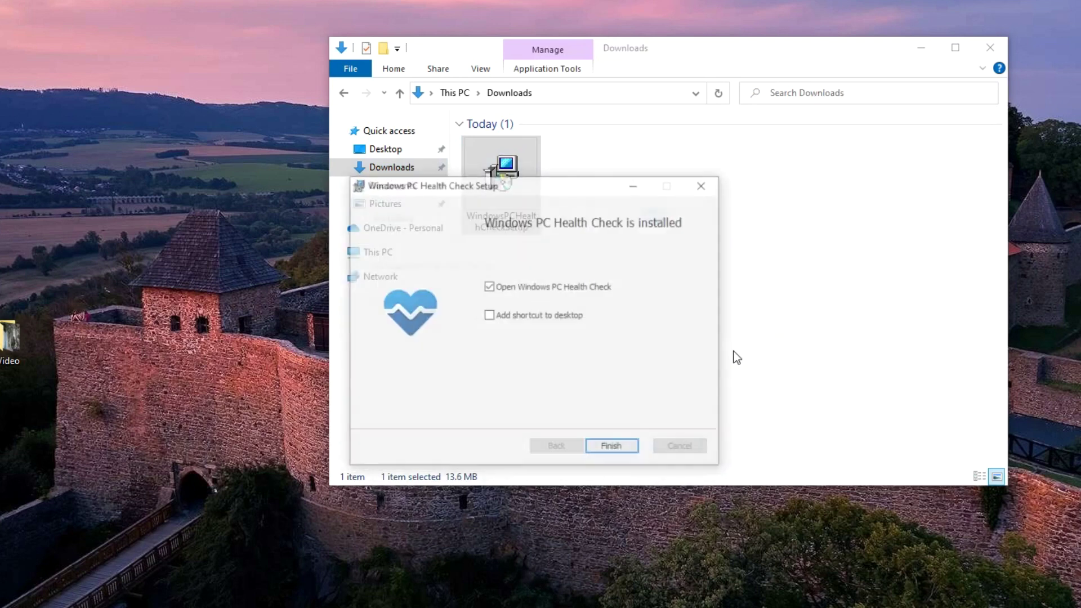
left_click(988, 52)
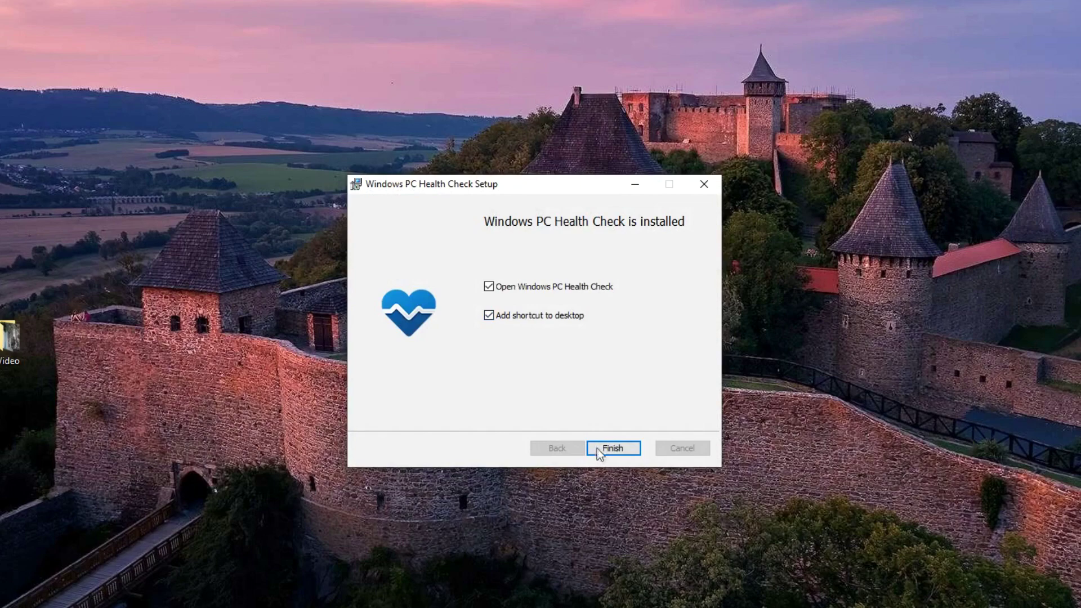
Step: Run the Windows 11 check, review all passing requirement results, and close PC Health Check
left_click(599, 451)
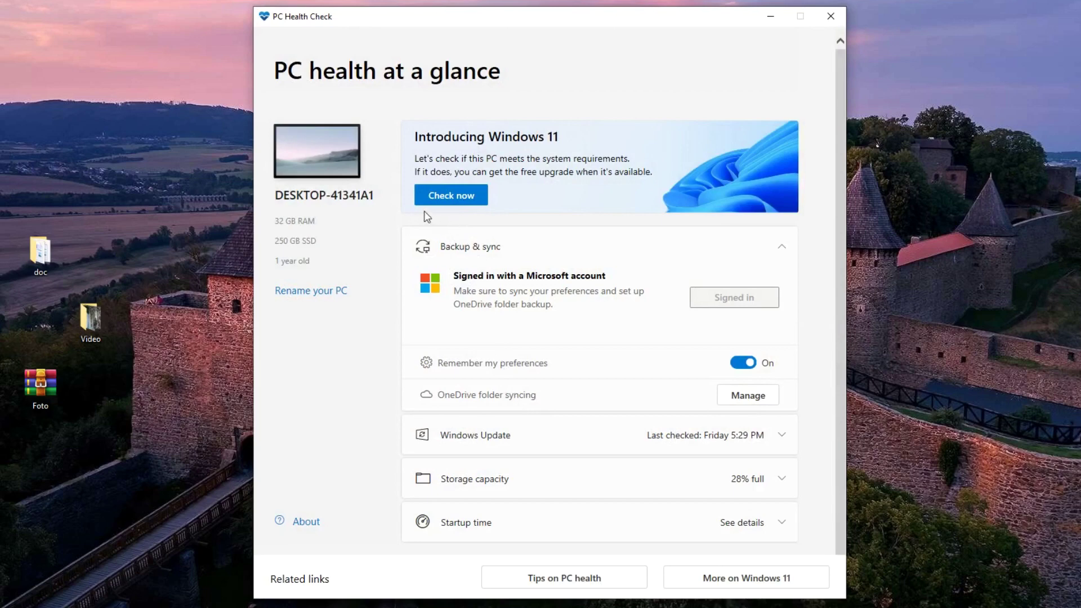
left_click(478, 202)
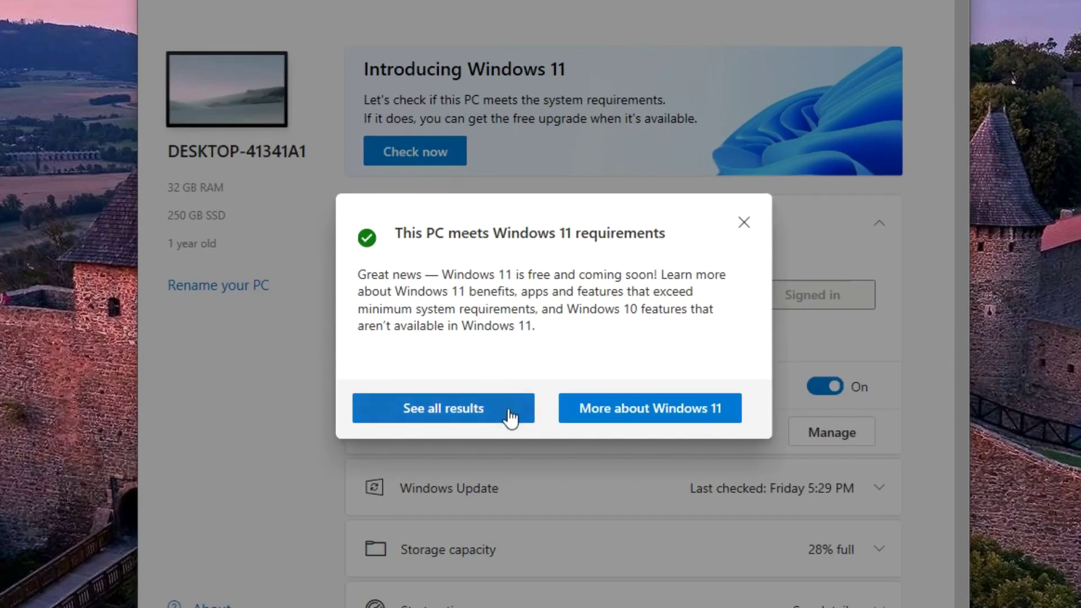
left_click(509, 414)
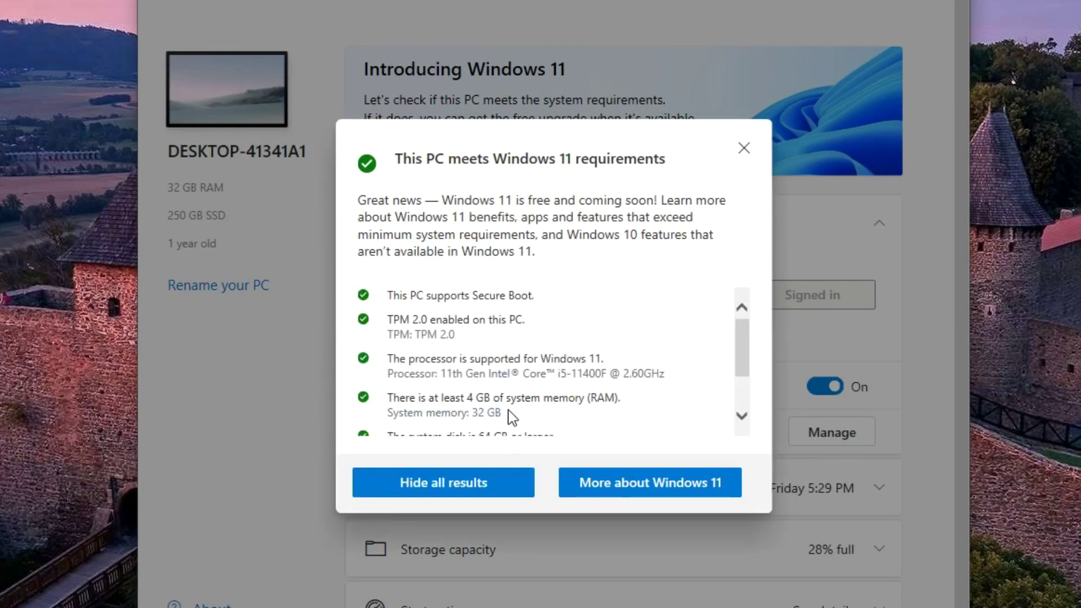
left_click_drag(741, 335, 740, 388)
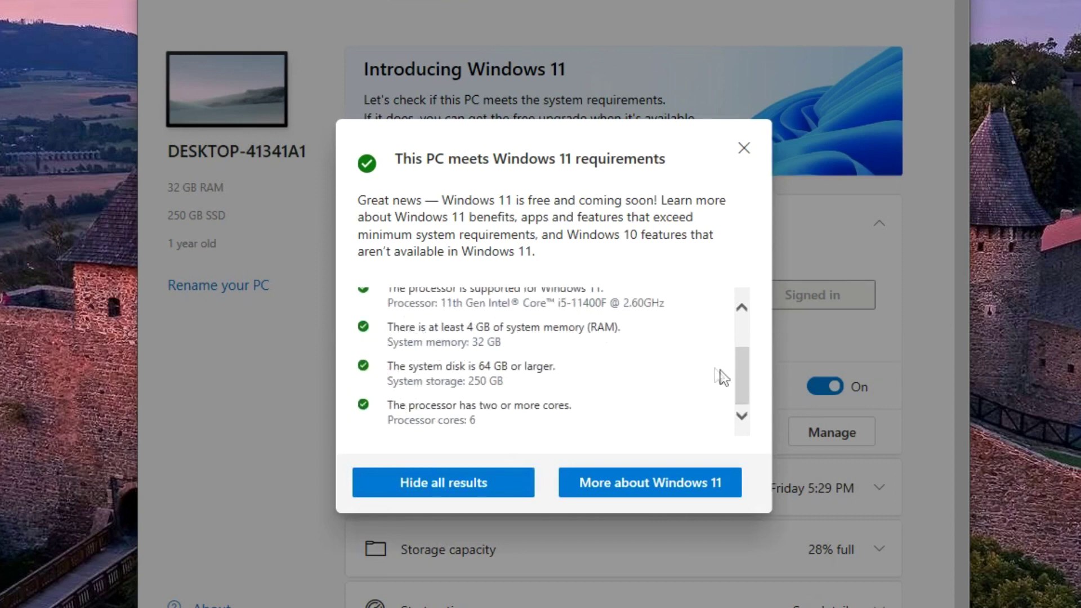
left_click_drag(749, 388, 744, 314)
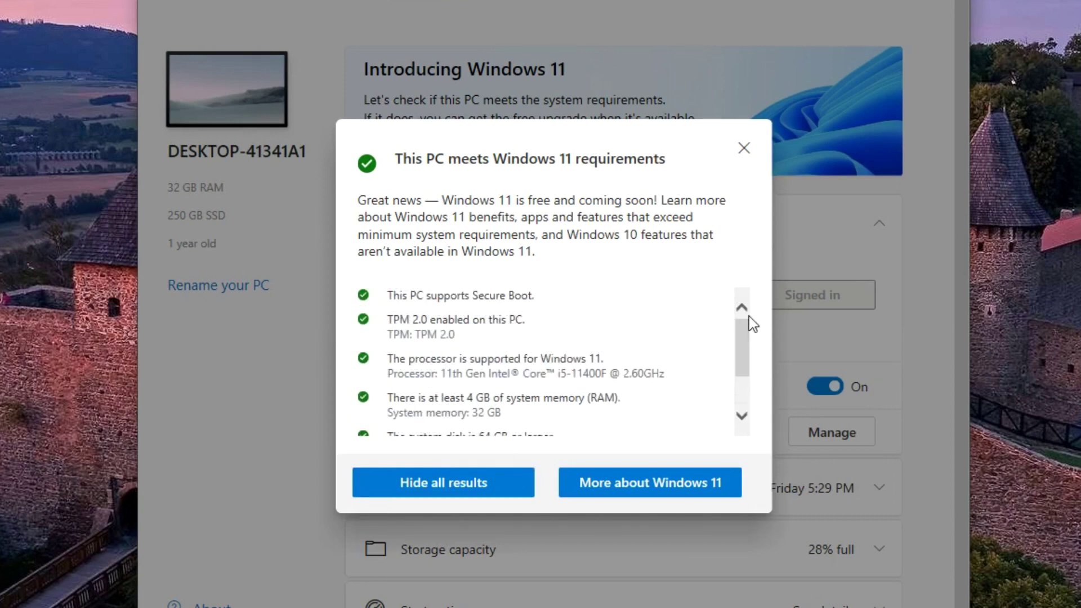
left_click(743, 151)
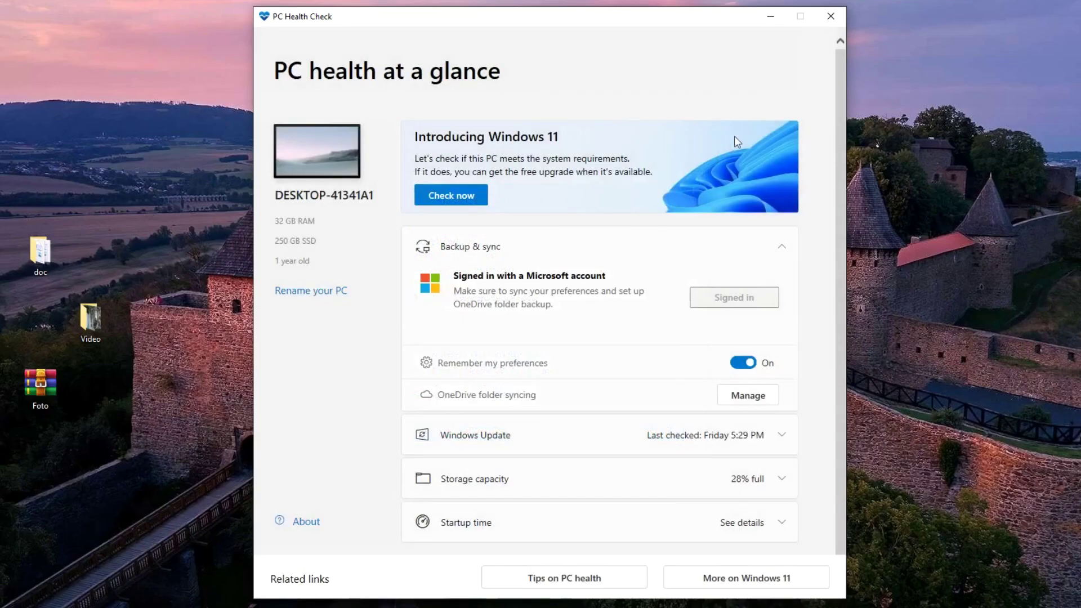
left_click(832, 22)
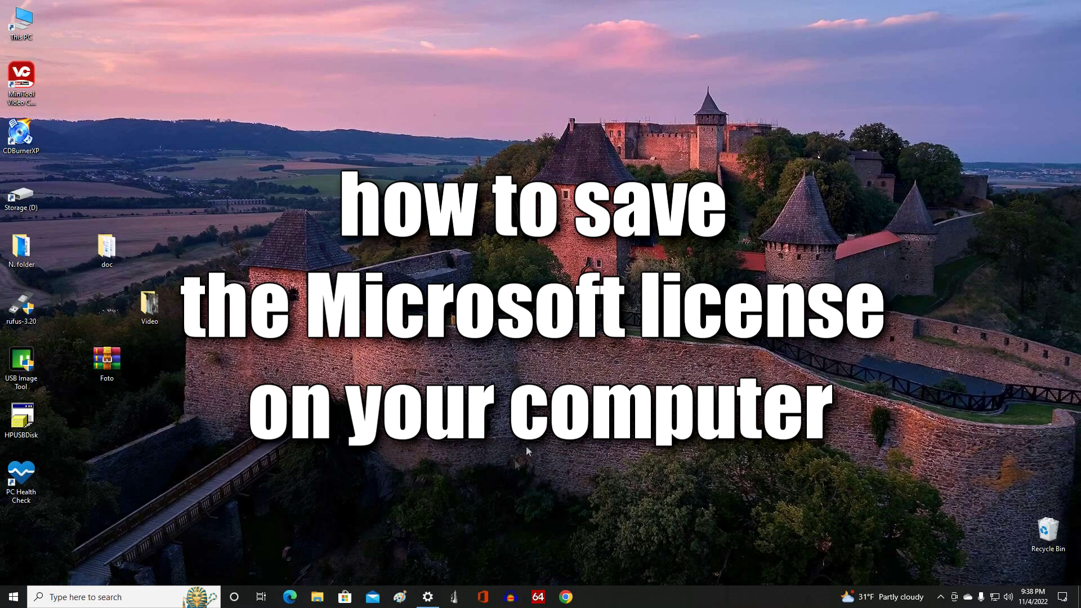
Step: Show the Activation page confirming Windows 10 Pro has a digital license linked to a Microsoft account
left_click(428, 596)
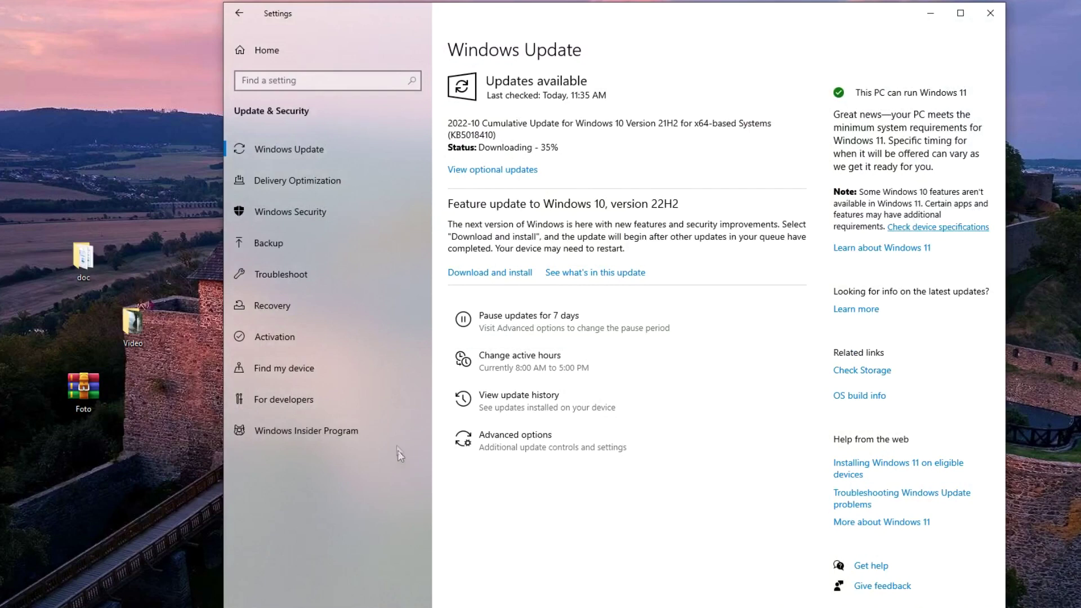
left_click(383, 342)
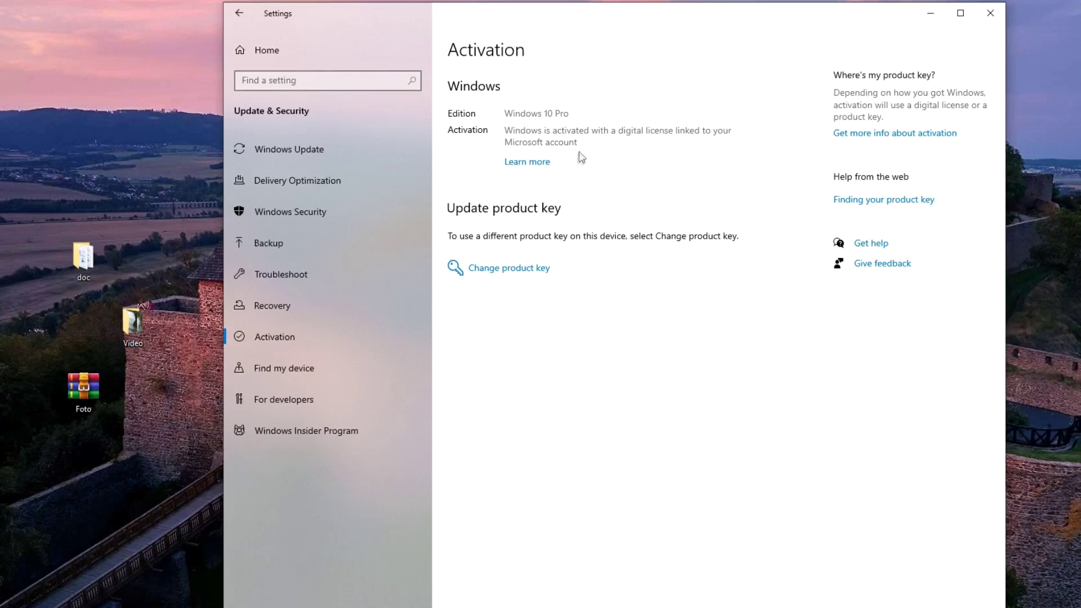
Step: Open the Activate Windows 'Learn more' article in Edge and scroll through it
left_click(541, 163)
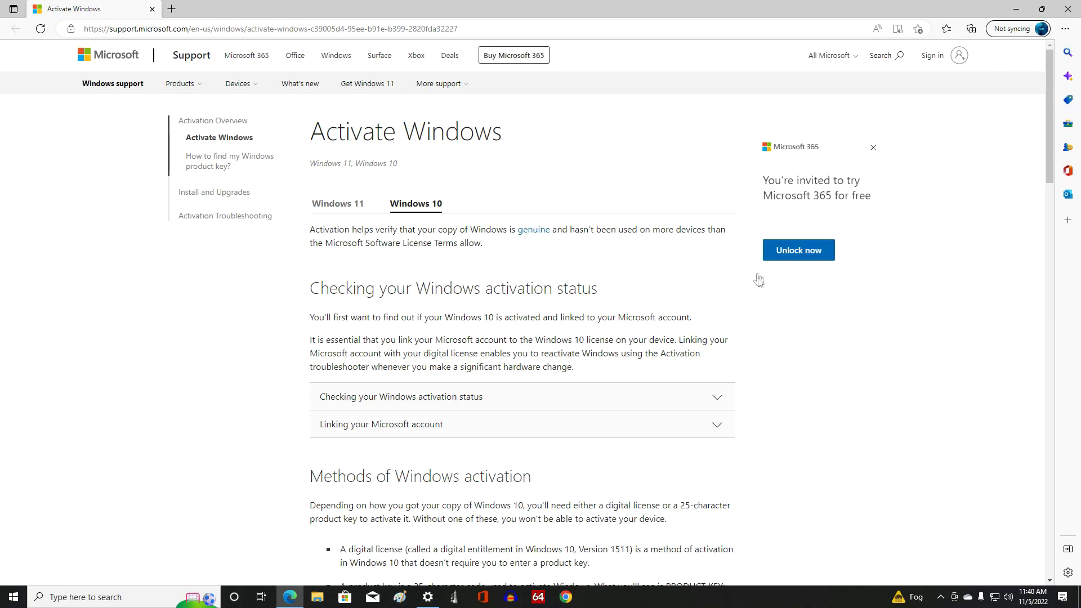
scroll(774, 366, "down", 7)
scroll(777, 369, "up", 1)
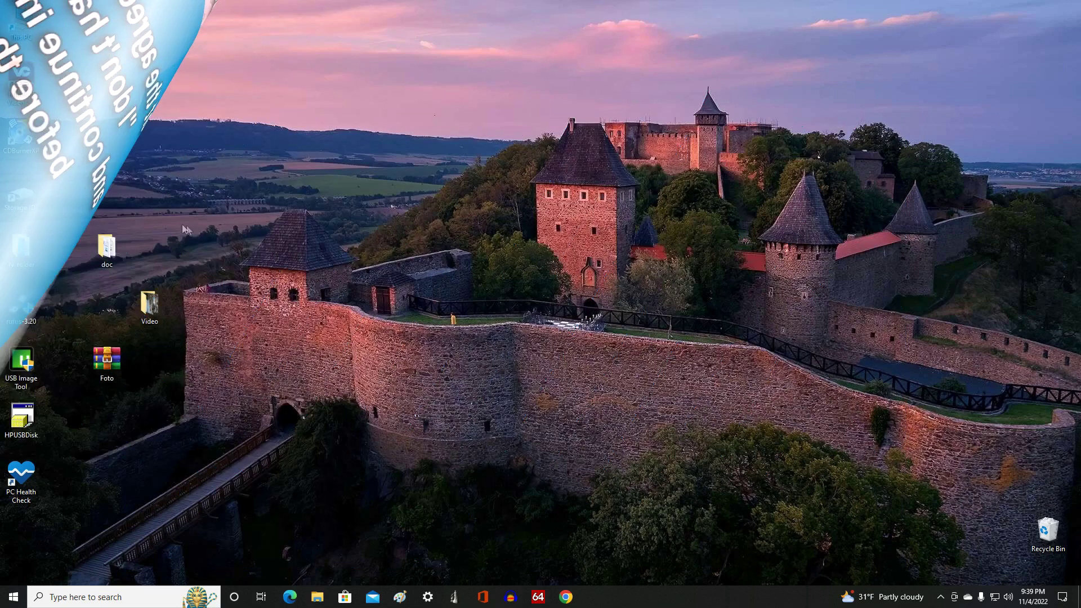
left_click_drag(162, 202, 54, 499)
left_click(76, 492)
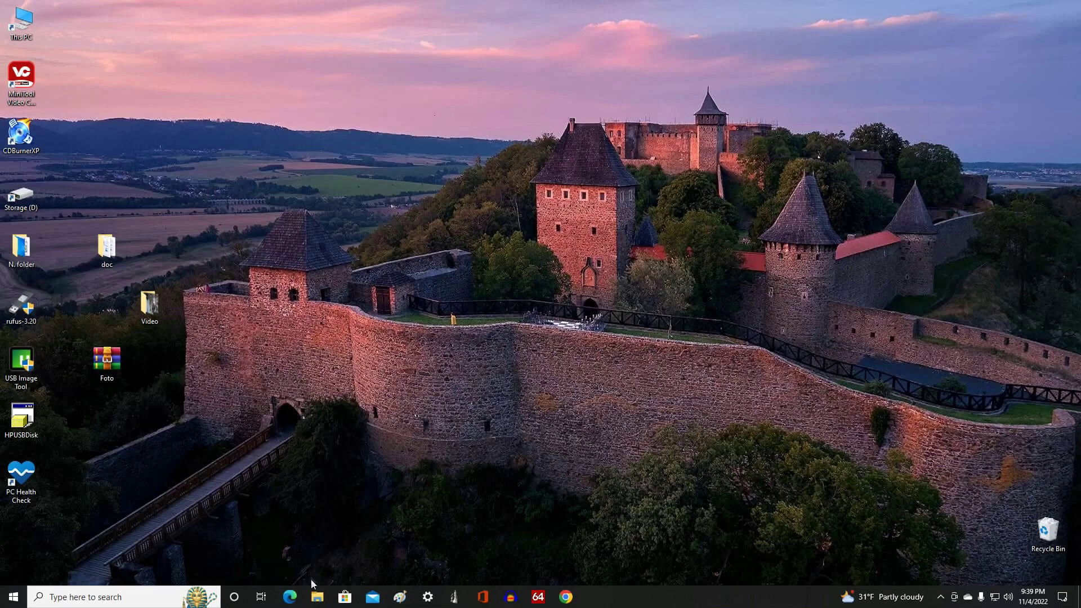
Step: Copy the desktop N. folder into Storage (D:), then return to This PC
left_click(317, 598)
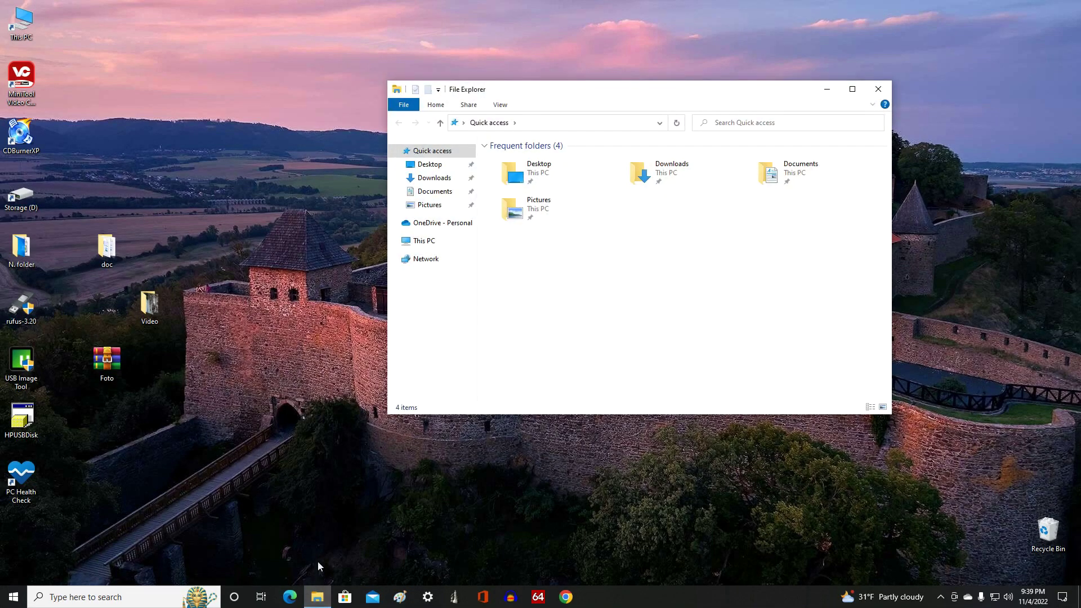
left_click(459, 246)
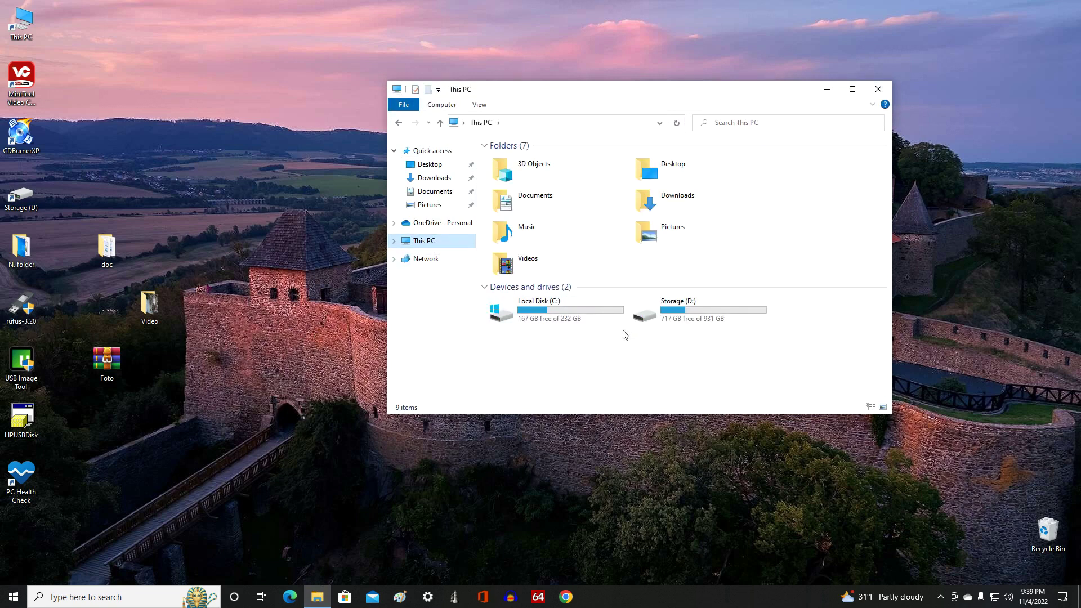
double_click(691, 315)
left_click_drag(177, 203, 560, 349)
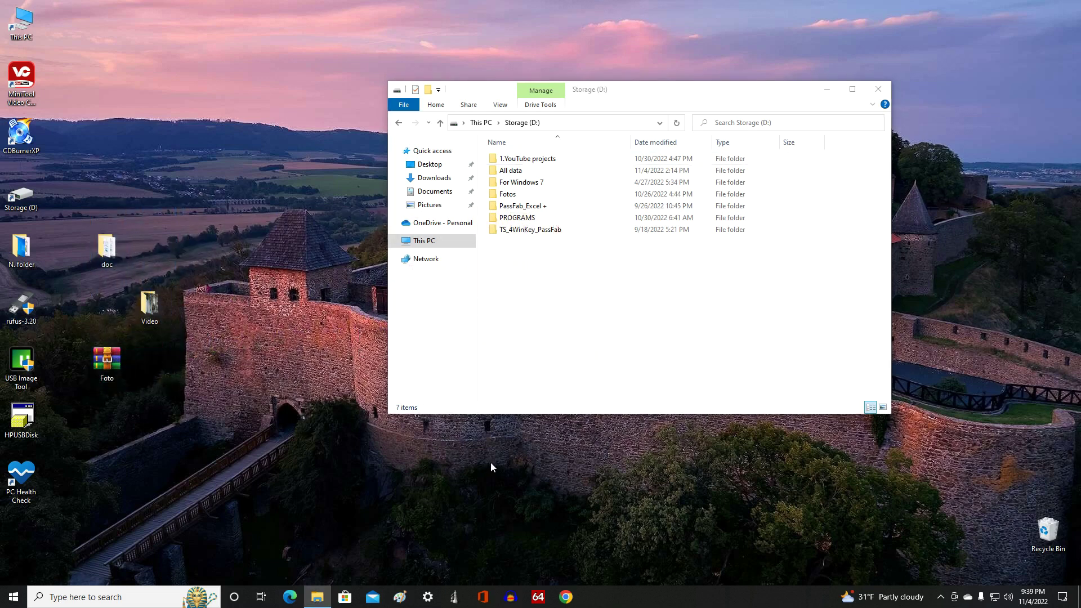
left_click_drag(27, 273, 603, 333)
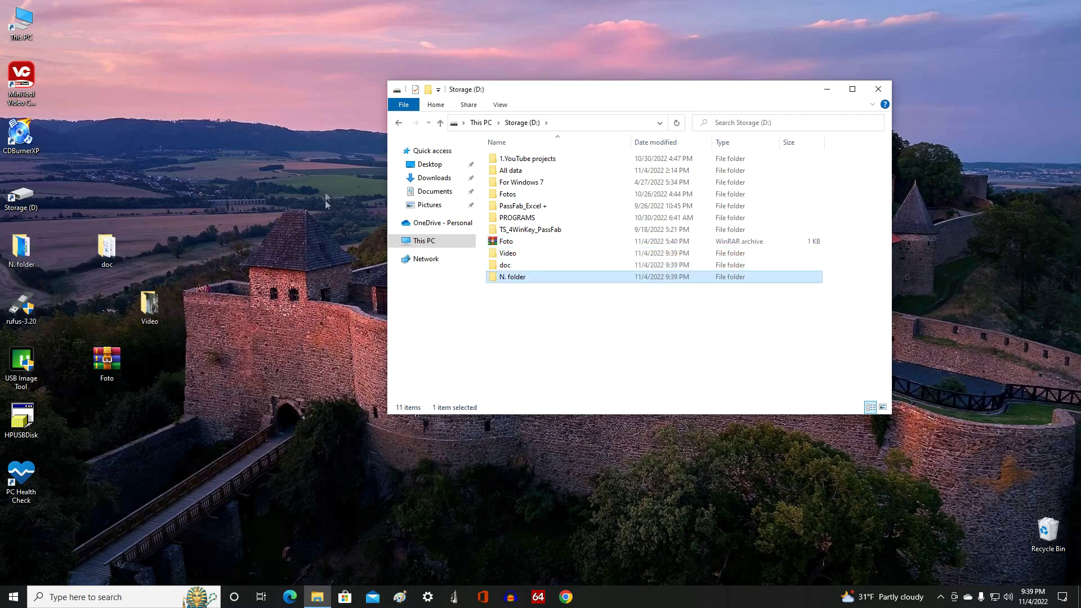
left_click(440, 124)
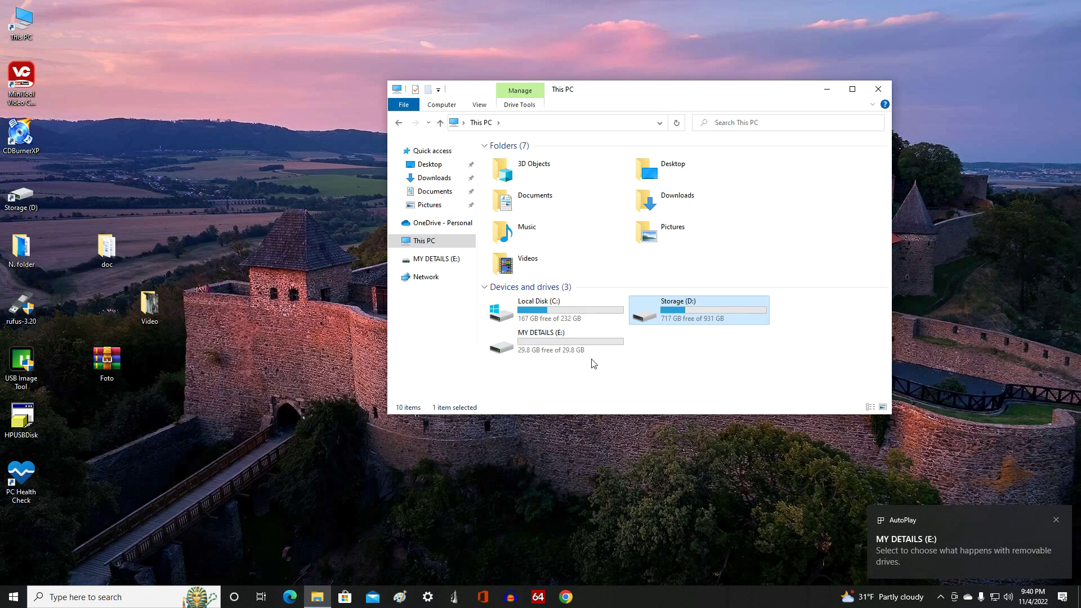
Step: Confirm MY DETAILS (E:) is empty, go back to This PC, and close File Explorer
double_click(570, 345)
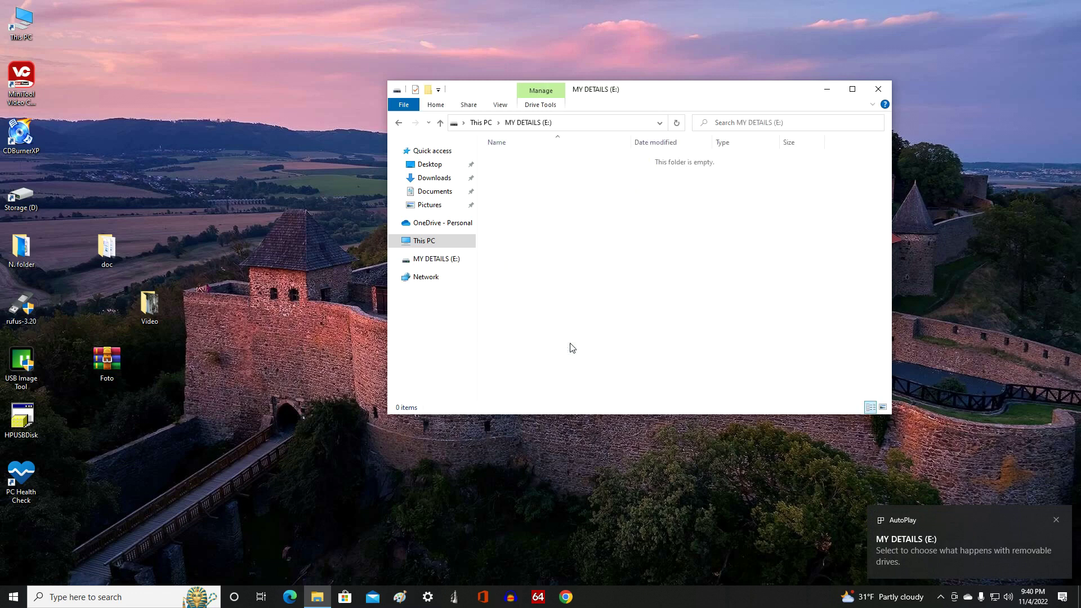
left_click(440, 124)
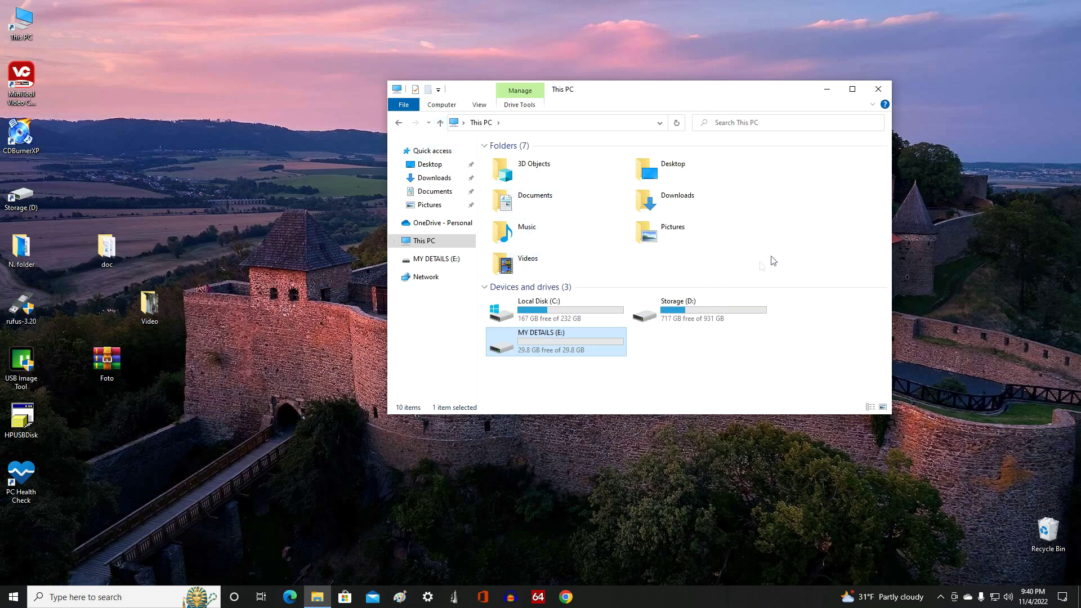
left_click(880, 90)
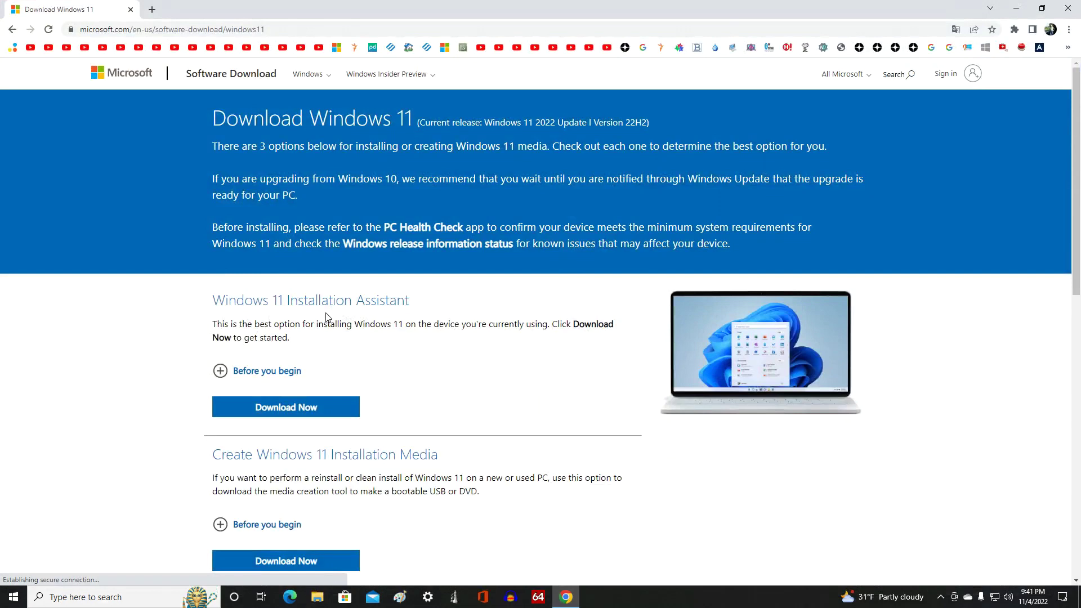
Step: Download mediacreationtool.exe from the Create Windows 11 Installation Media section, then close Chrome
scroll(181, 410, "down", 5)
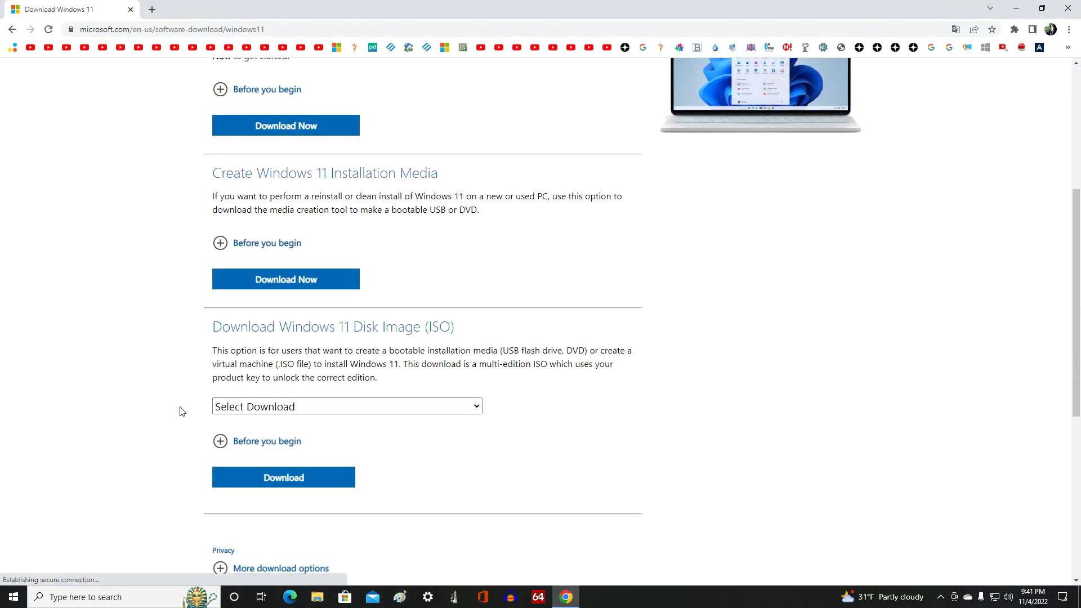
left_click(221, 245)
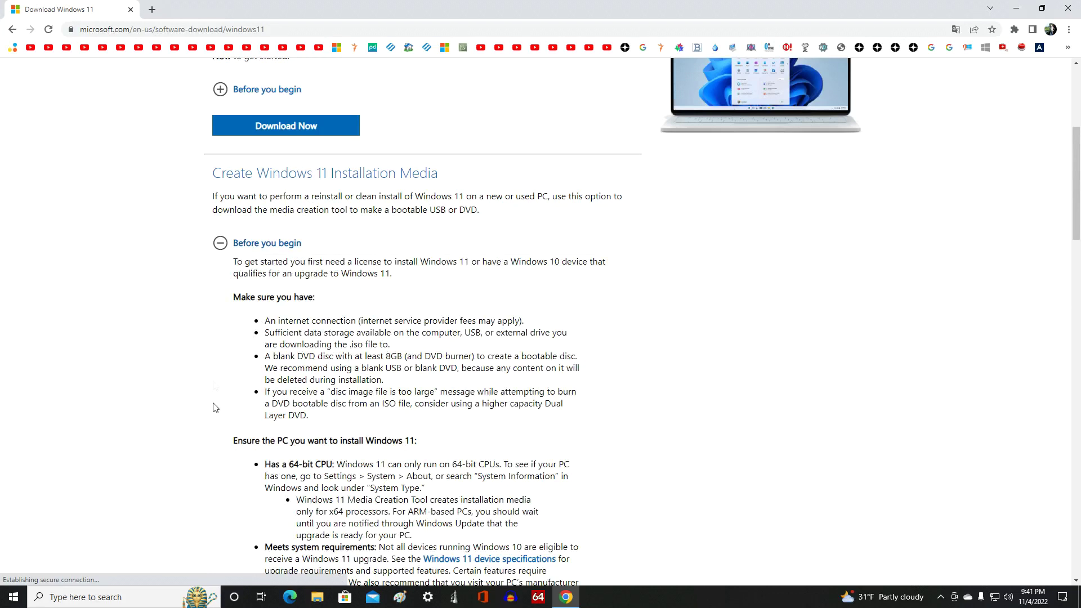
left_click(220, 248)
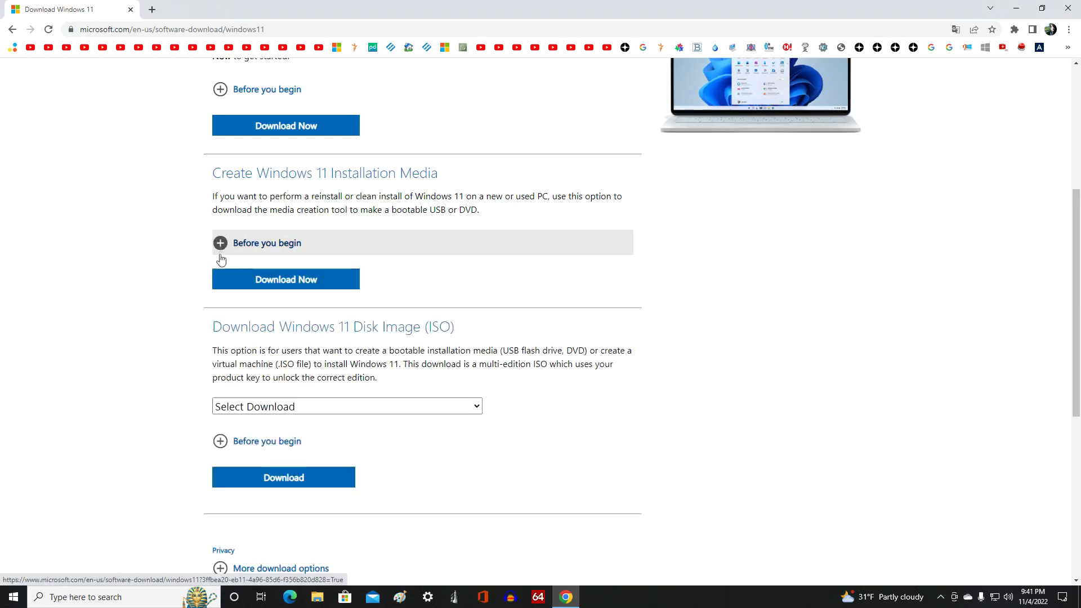
left_click(336, 286)
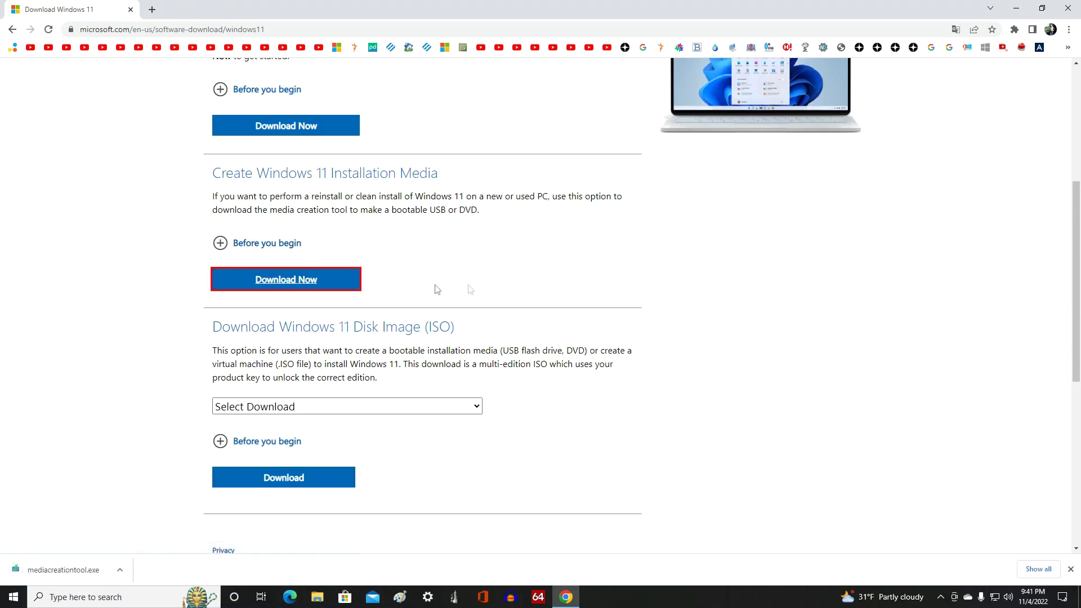
left_click(1067, 13)
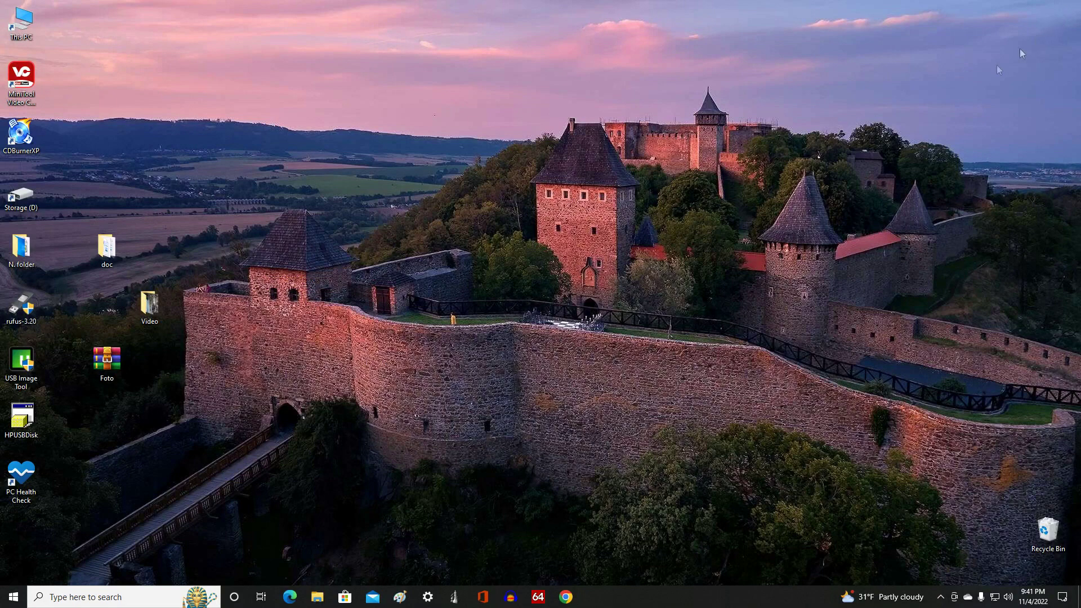
Step: Run mediacreationtool from Downloads as administrator and close the Downloads window
left_click(316, 597)
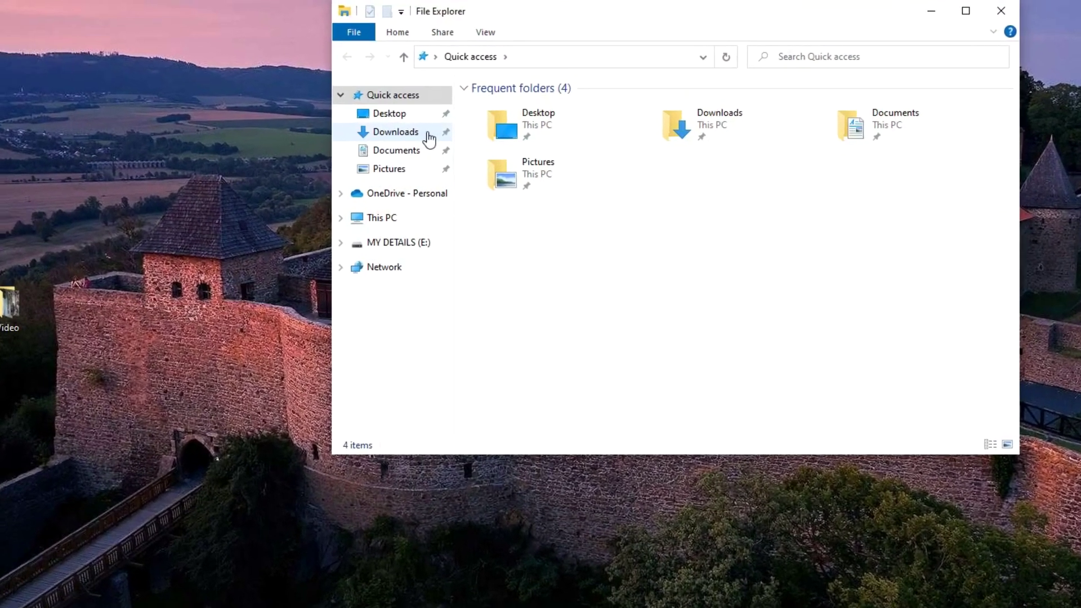
left_click(434, 149)
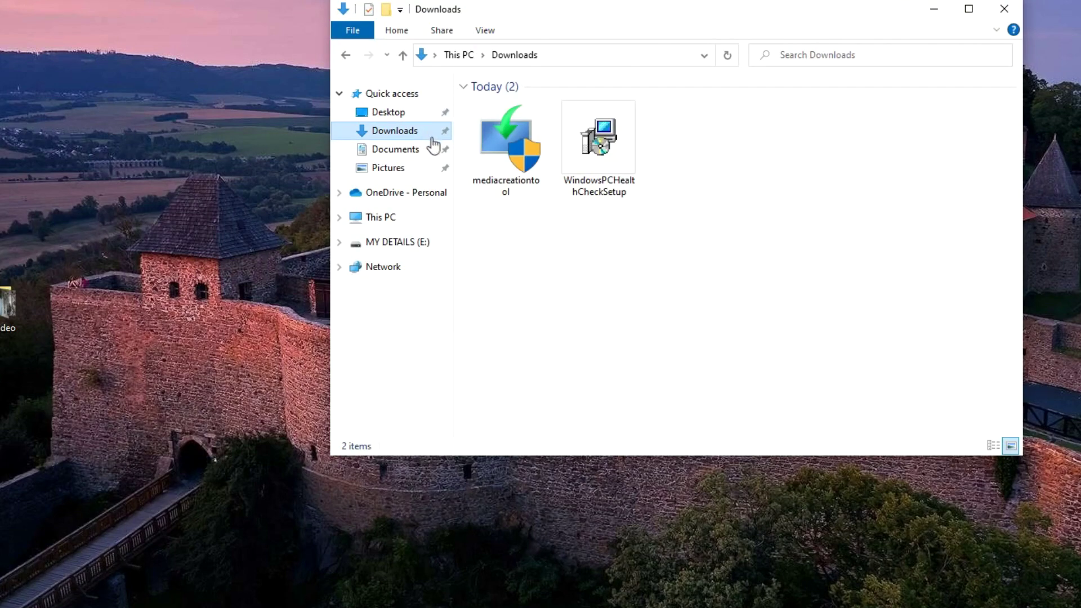
left_click(509, 147)
right_click(510, 147)
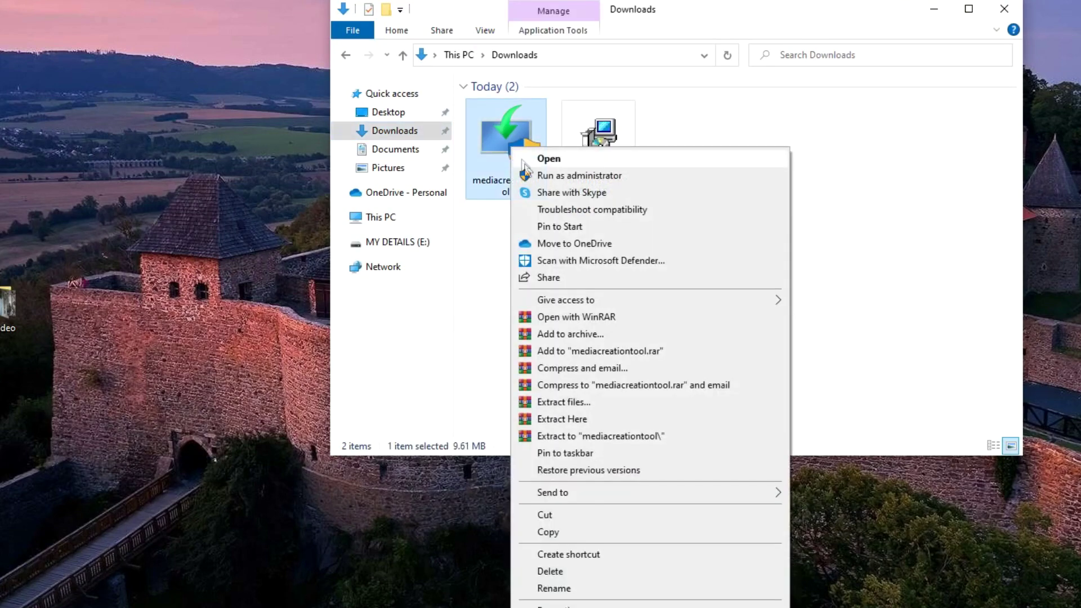
left_click(687, 177)
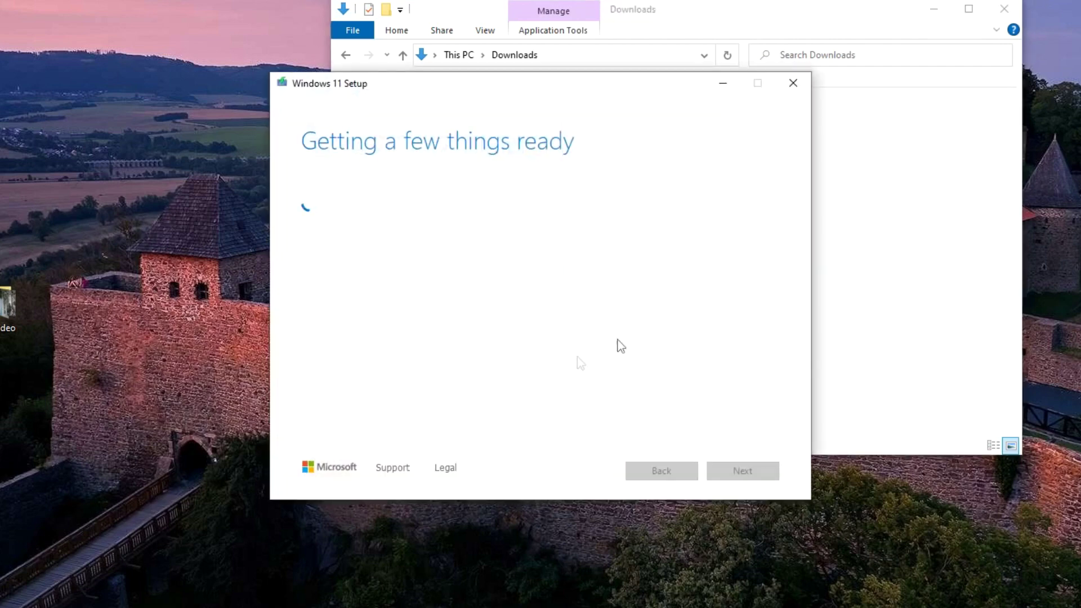
left_click(1005, 9)
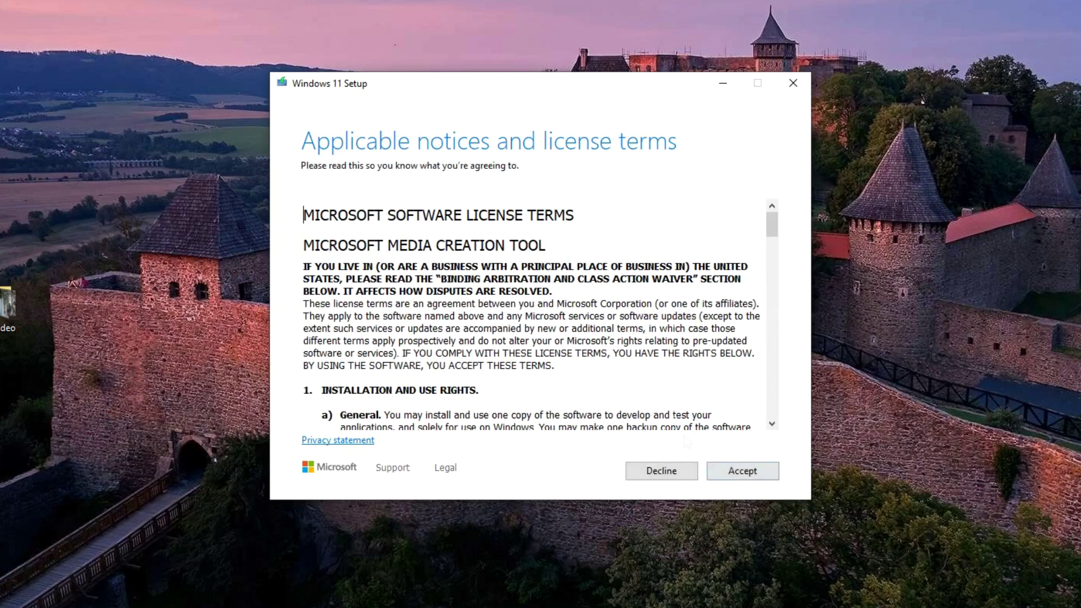
Step: Review and accept the Media Creation Tool license terms
scroll(532, 315, "down", 8)
scroll(531, 315, "up", 8)
left_click(714, 475)
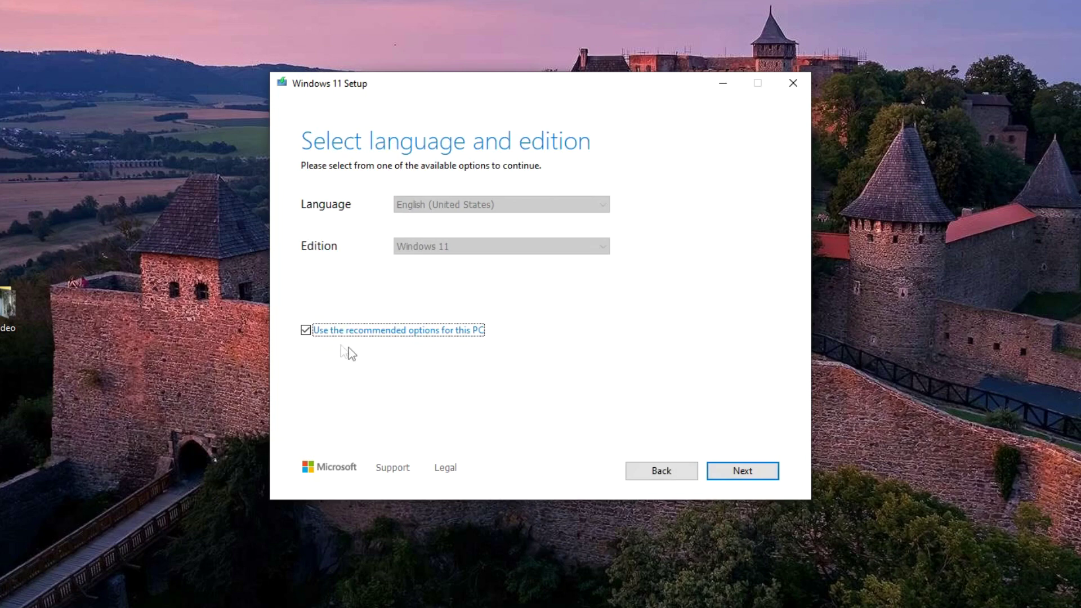
Step: Untick recommended options and keep English (United States) and Windows 11, then continue
left_click(305, 330)
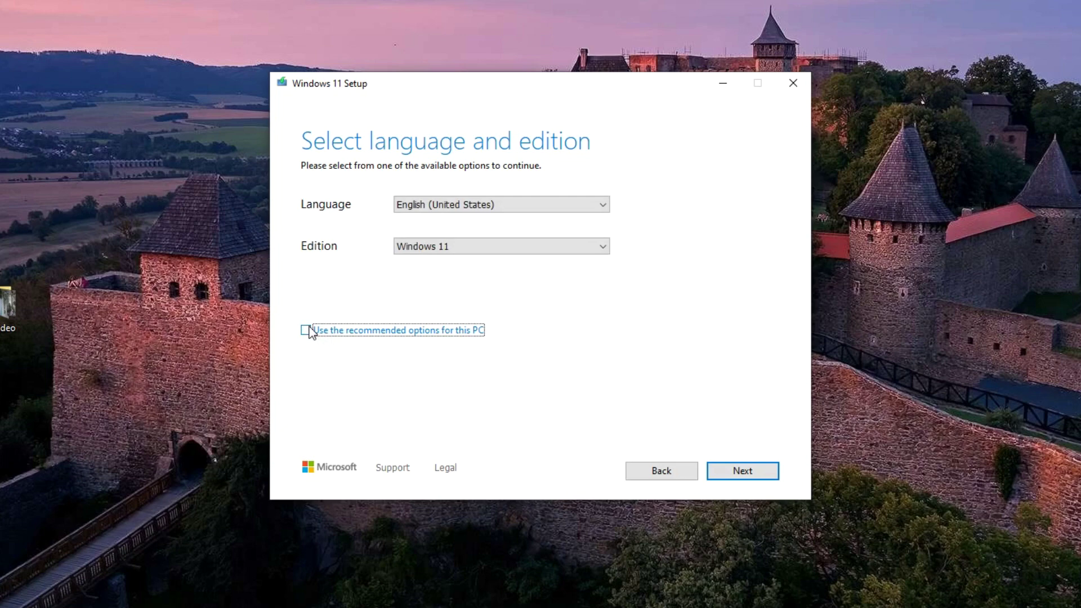
left_click(601, 207)
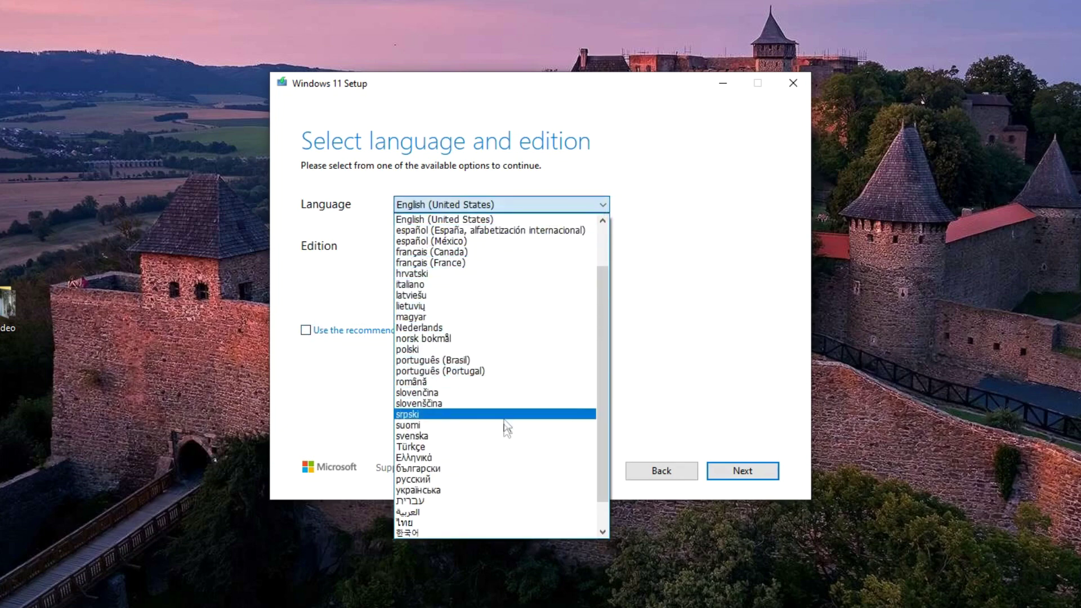
left_click(659, 227)
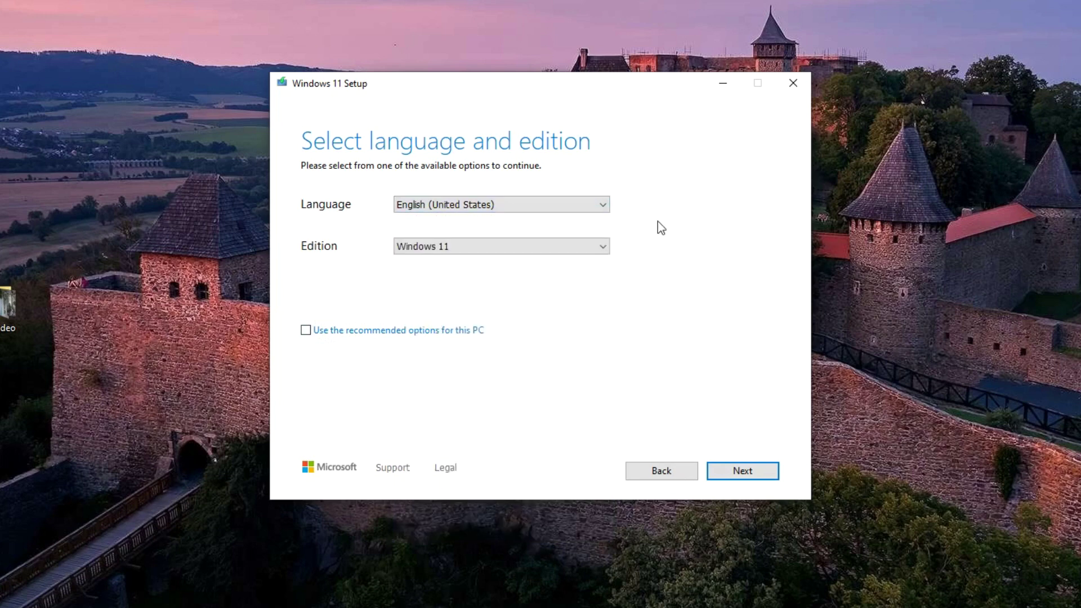
left_click(603, 248)
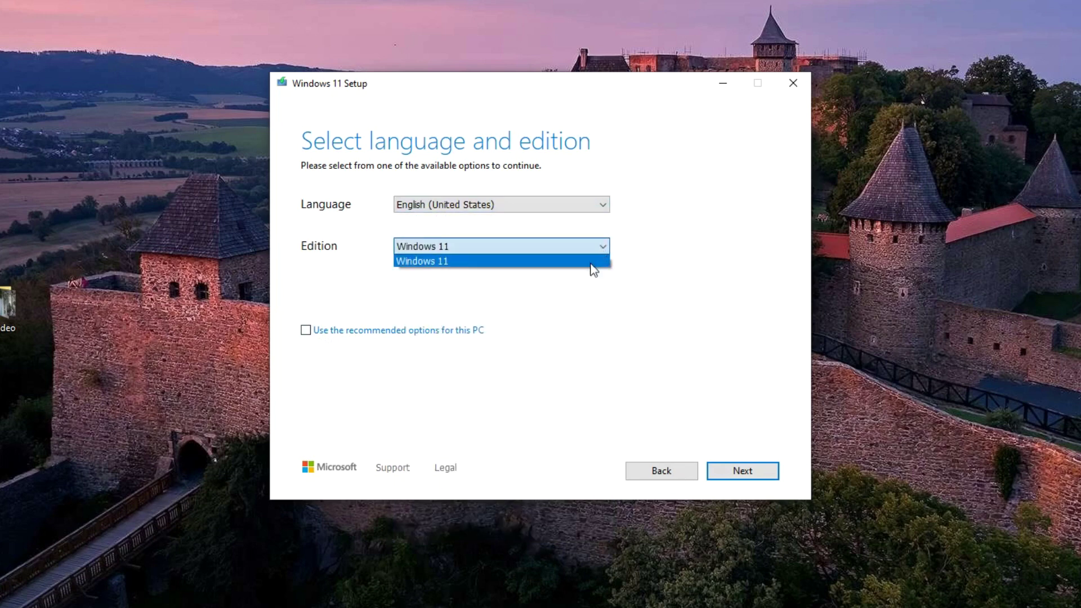
left_click(594, 295)
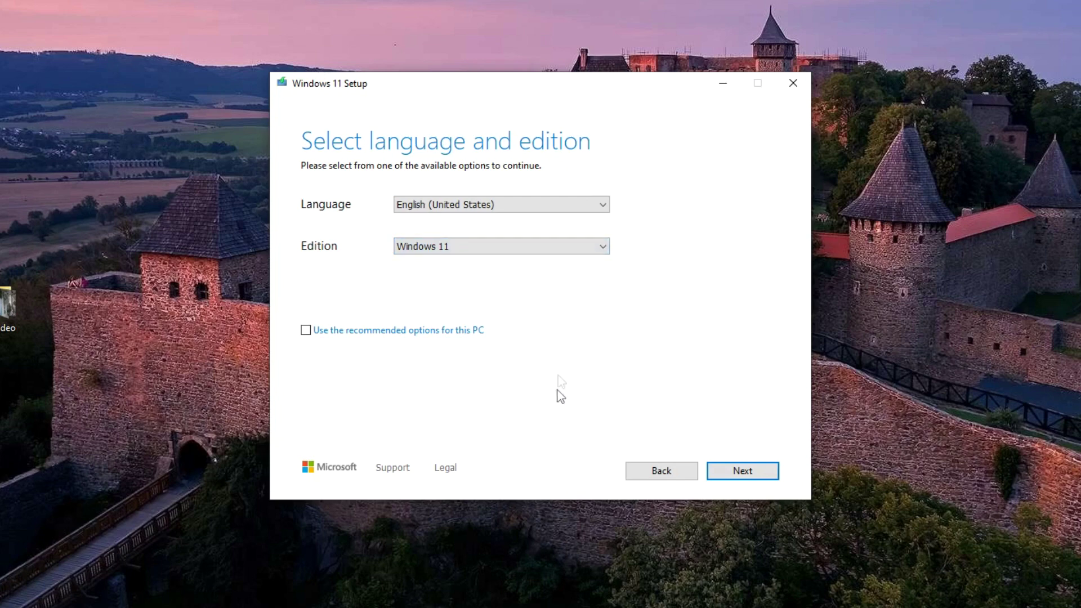
left_click(716, 473)
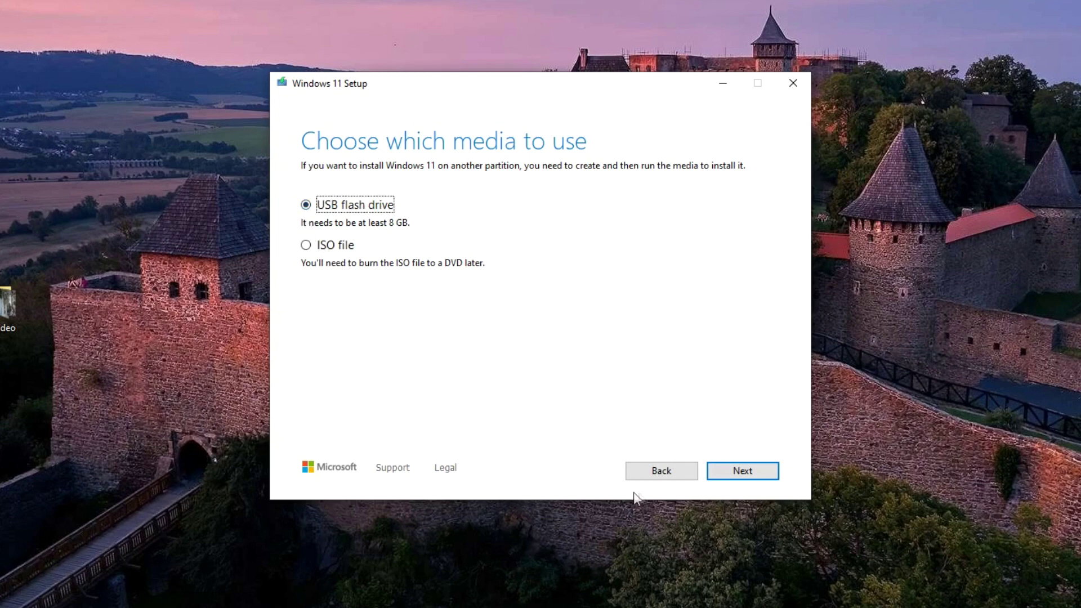
Step: Write Windows 11 setup media to the USB flash drive E: (MY DETAILS) and finish when it's ready
left_click(716, 480)
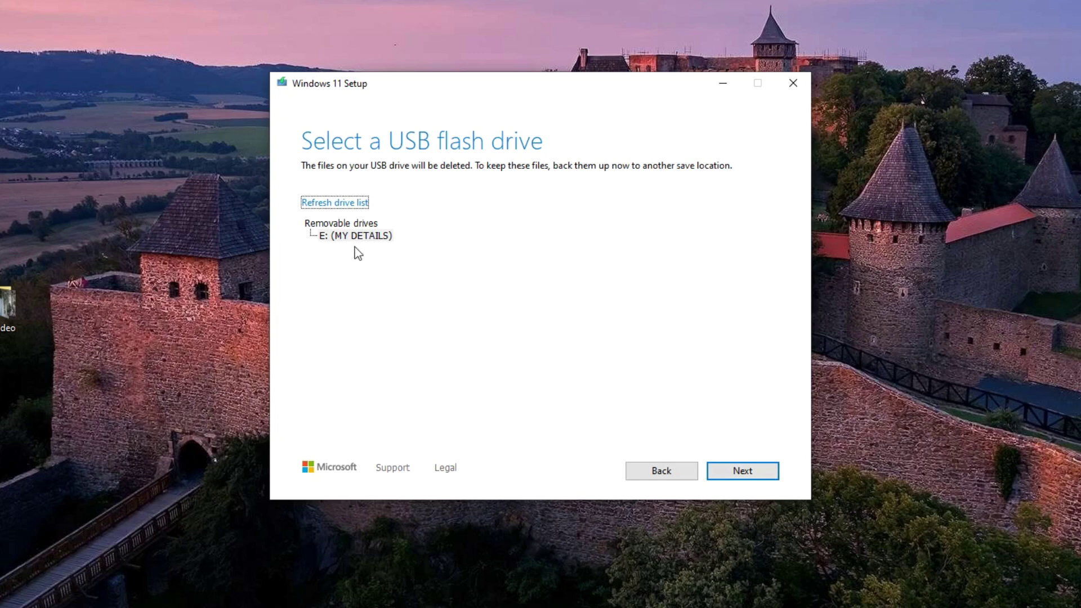
left_click(720, 475)
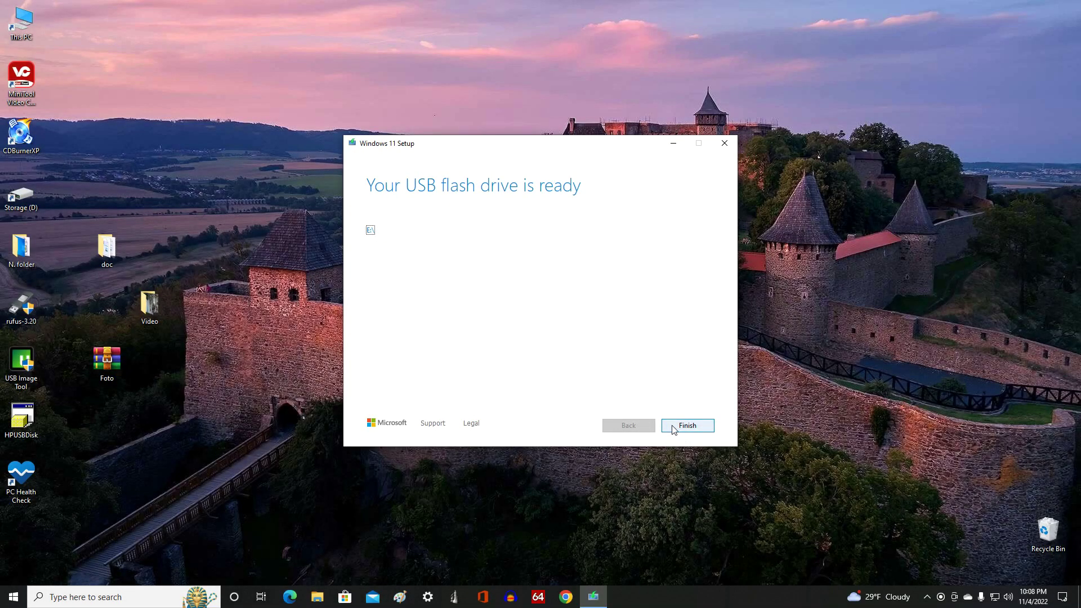
left_click(675, 429)
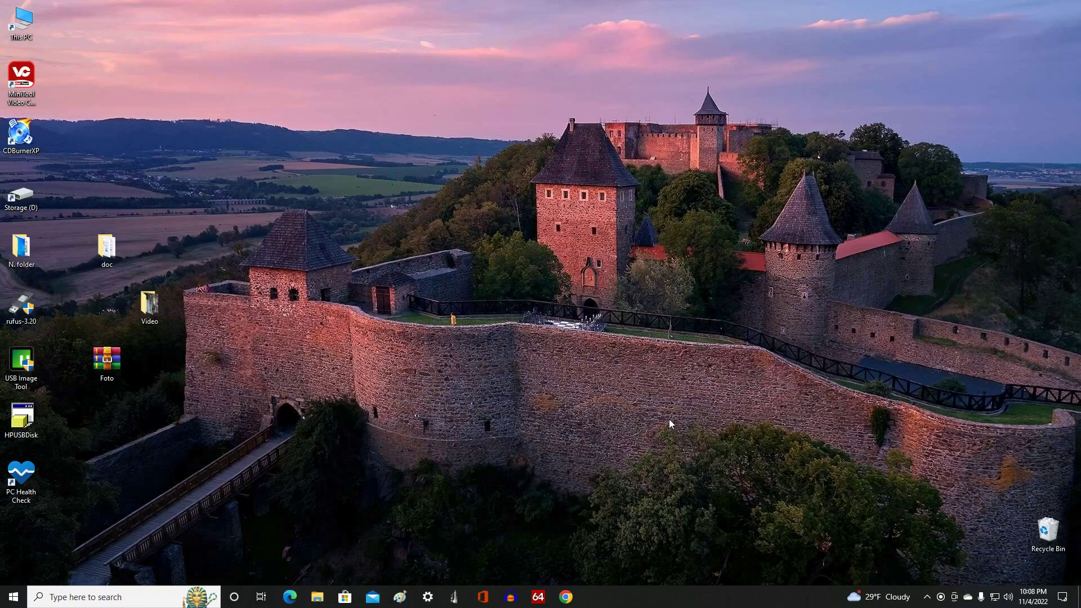
Step: Check that ESD-USB (E:) holds the boot, efi, sources and setup files, then close File Explorer
left_click(317, 597)
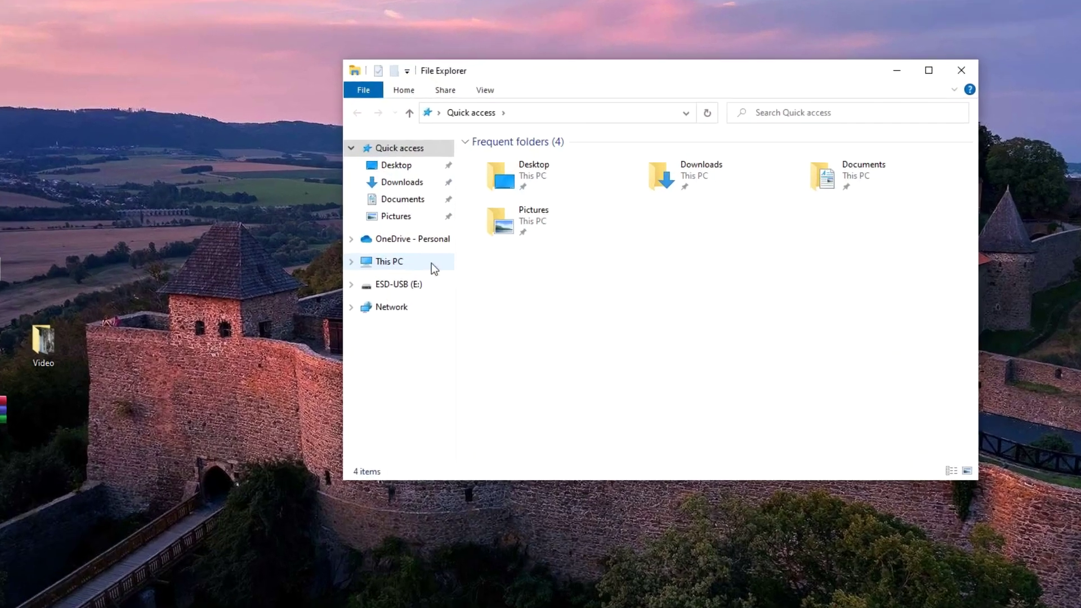
left_click(433, 264)
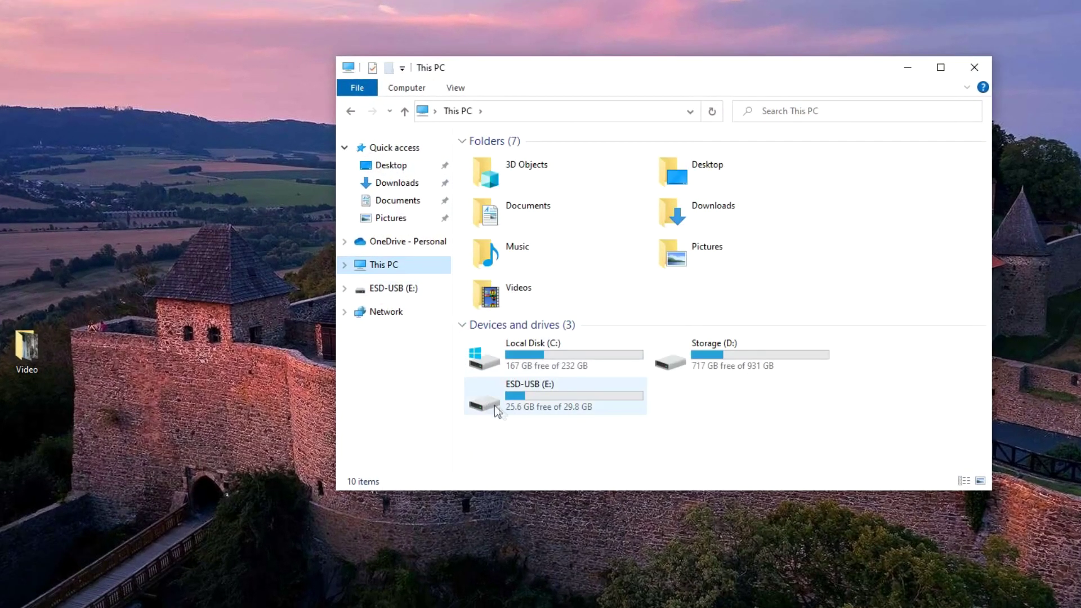
double_click(561, 405)
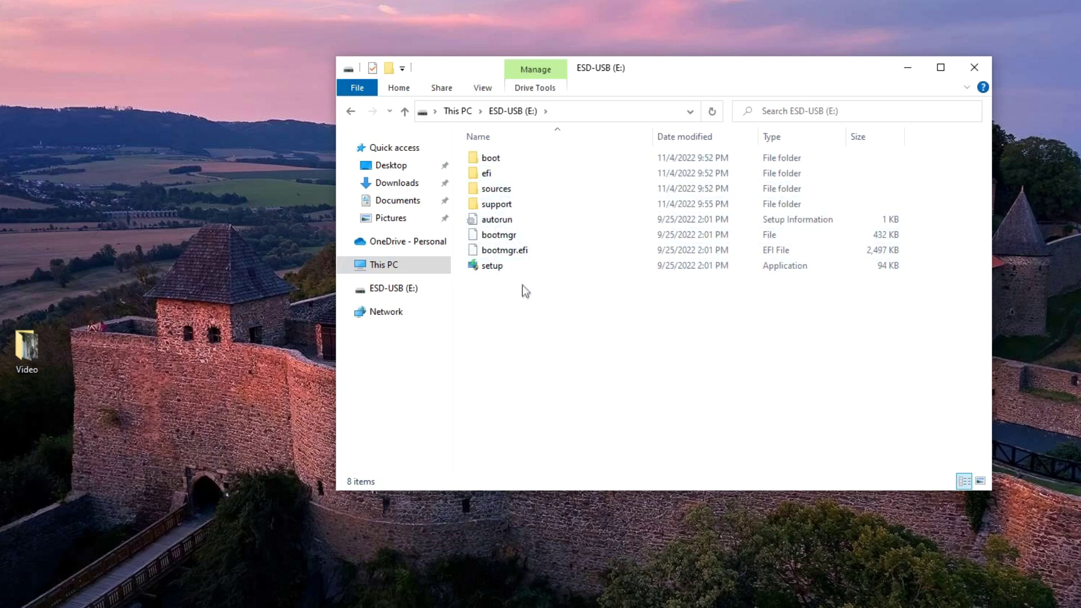
left_click(981, 68)
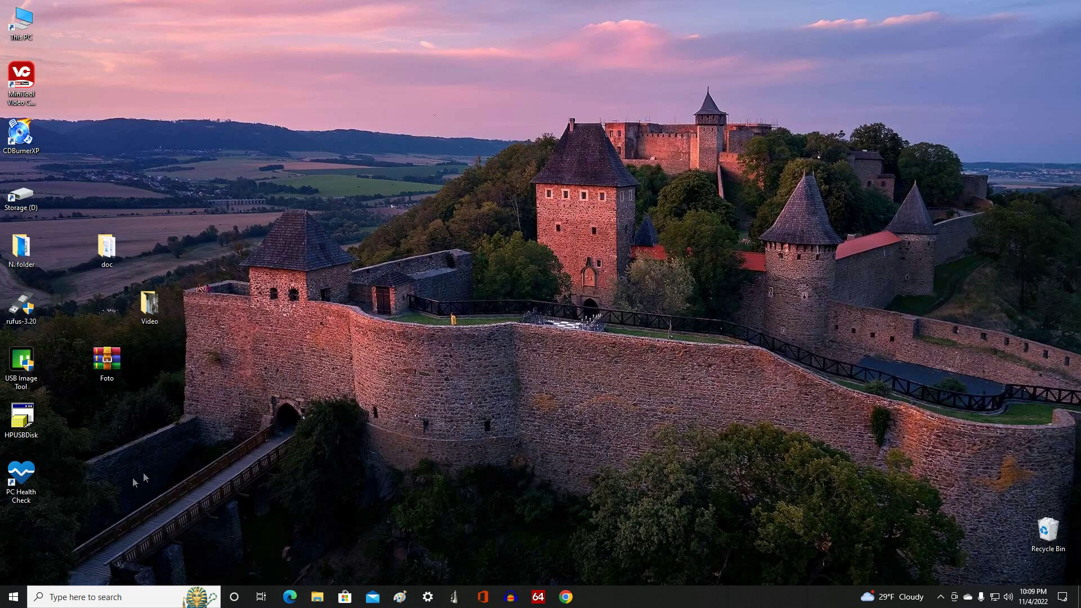
Step: Restart the PC and boot from the UEFI Kingston USB entry in the boot menu
right_click(17, 601)
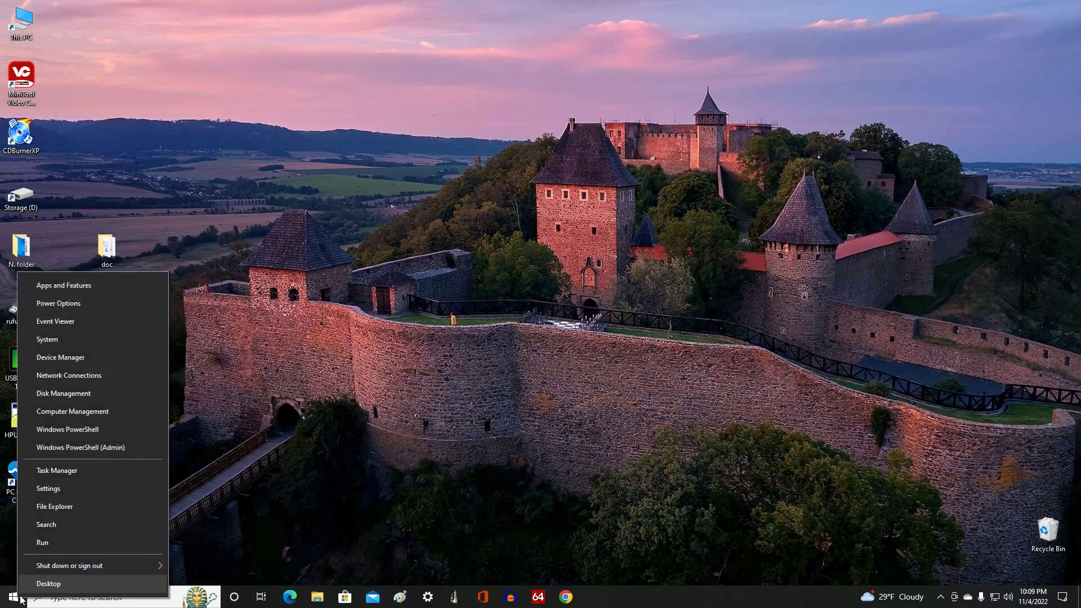
mouse_move(93, 570)
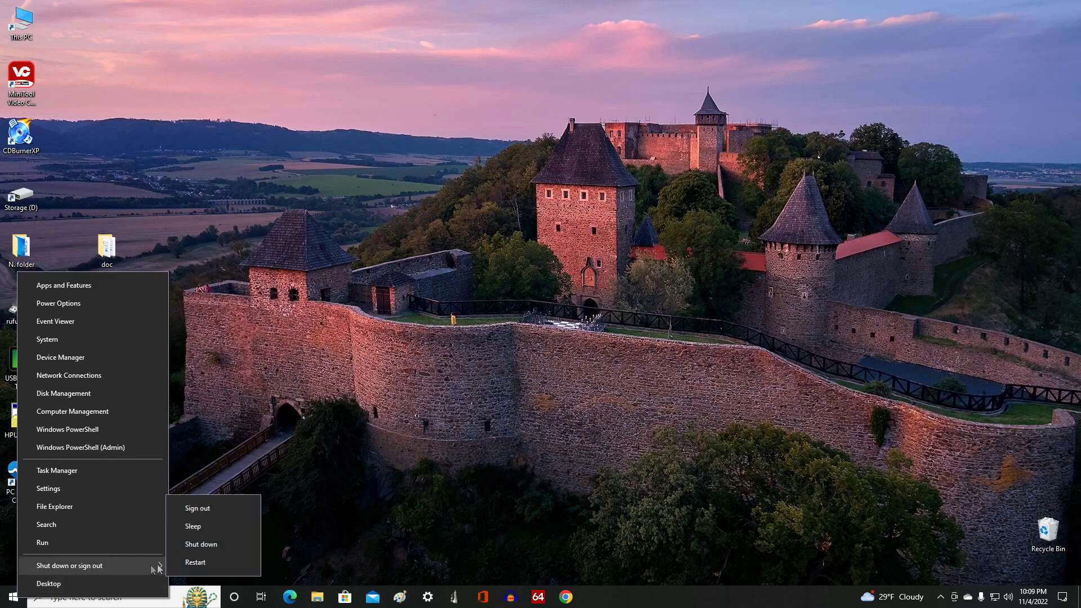
left_click(249, 562)
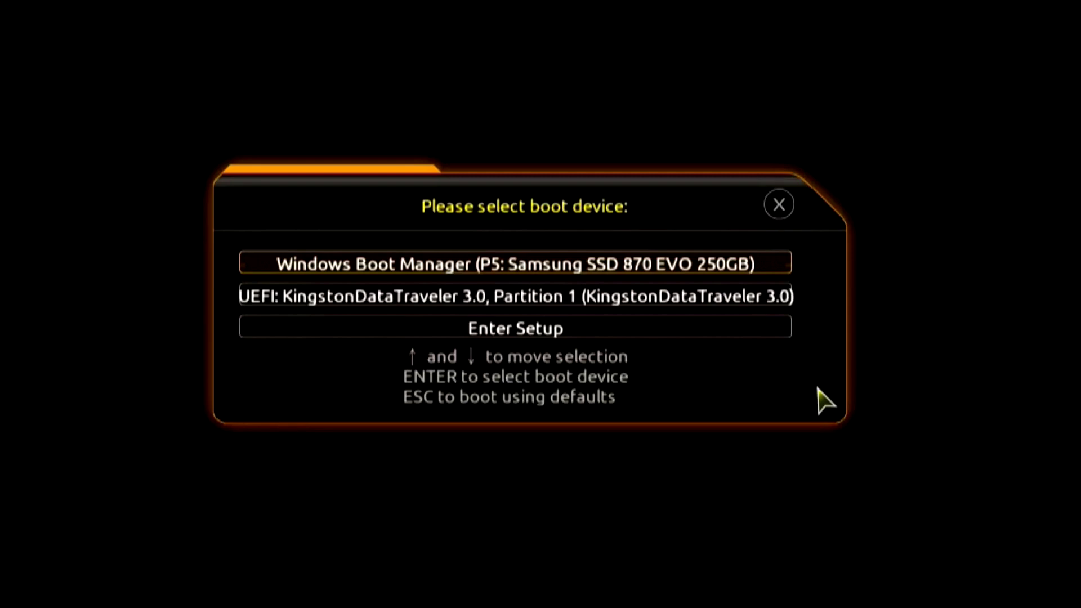
key("Down")
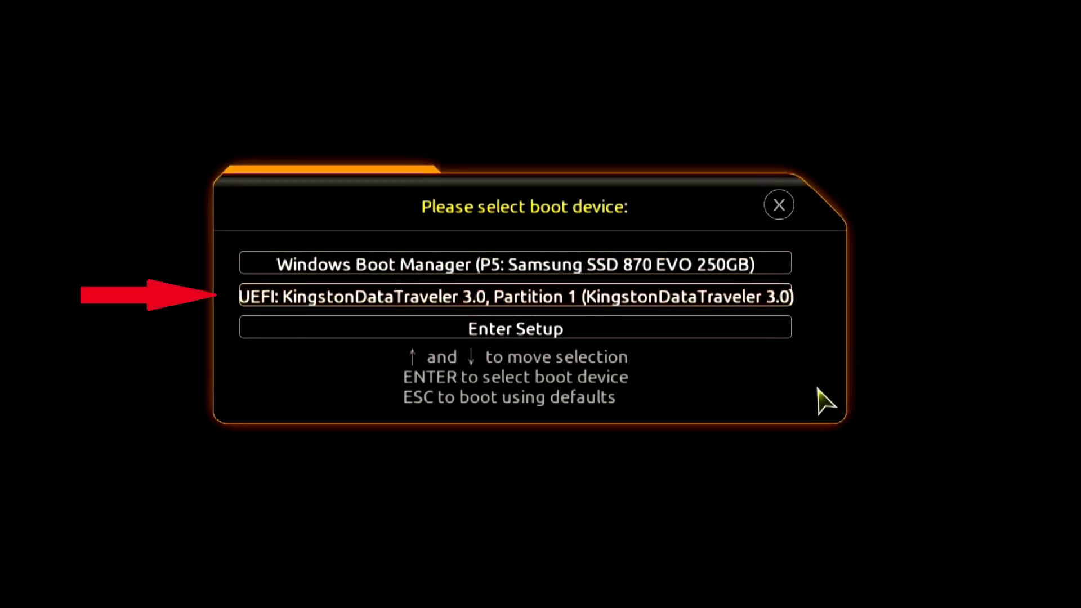
key("Return")
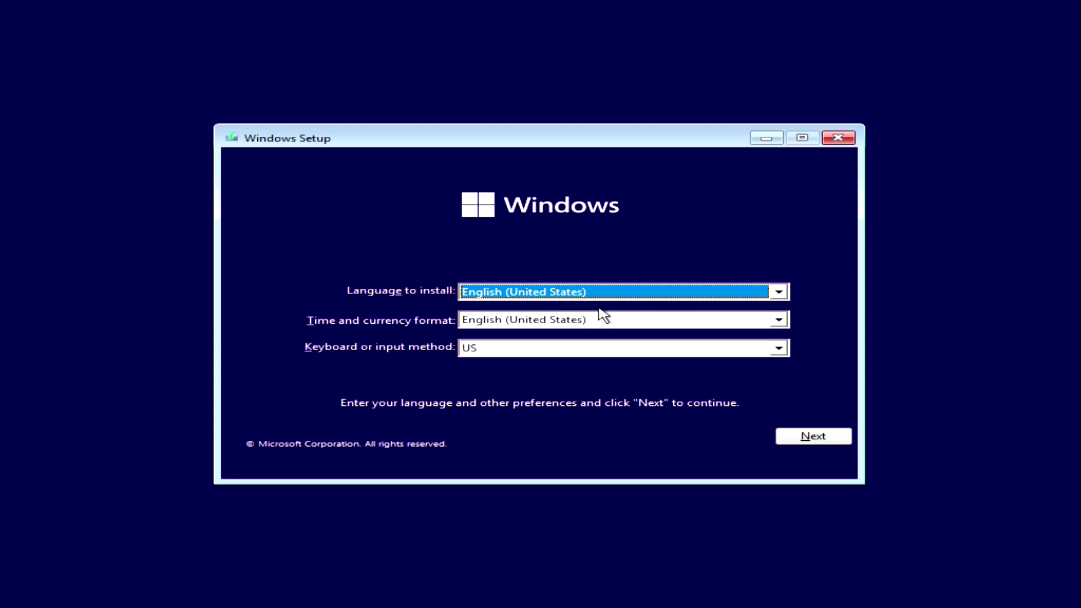
Step: Keep the default language settings and start installing without a product key
left_click(788, 442)
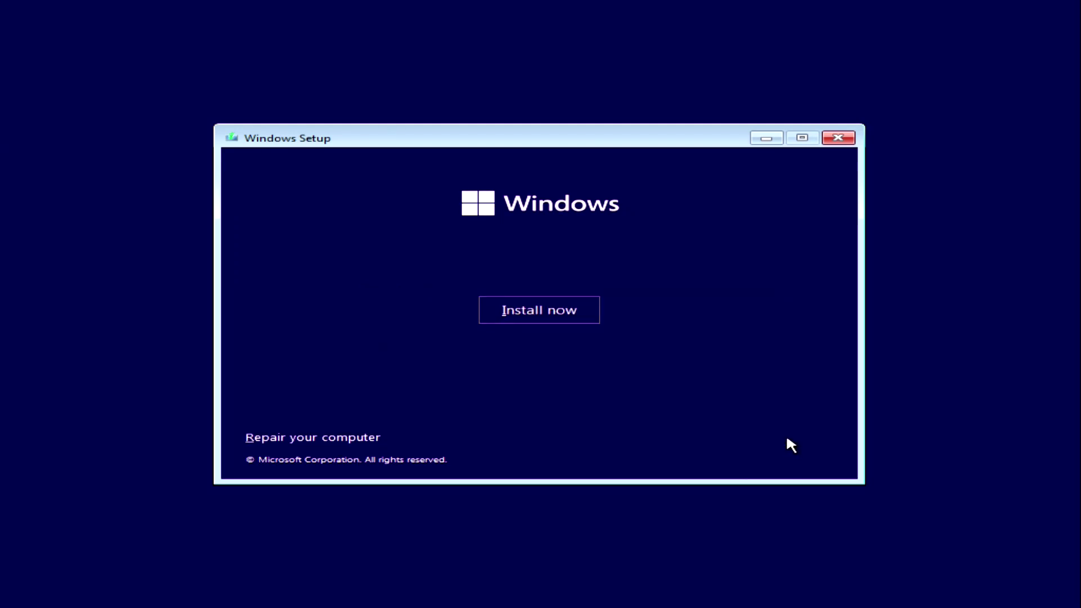
left_click(590, 318)
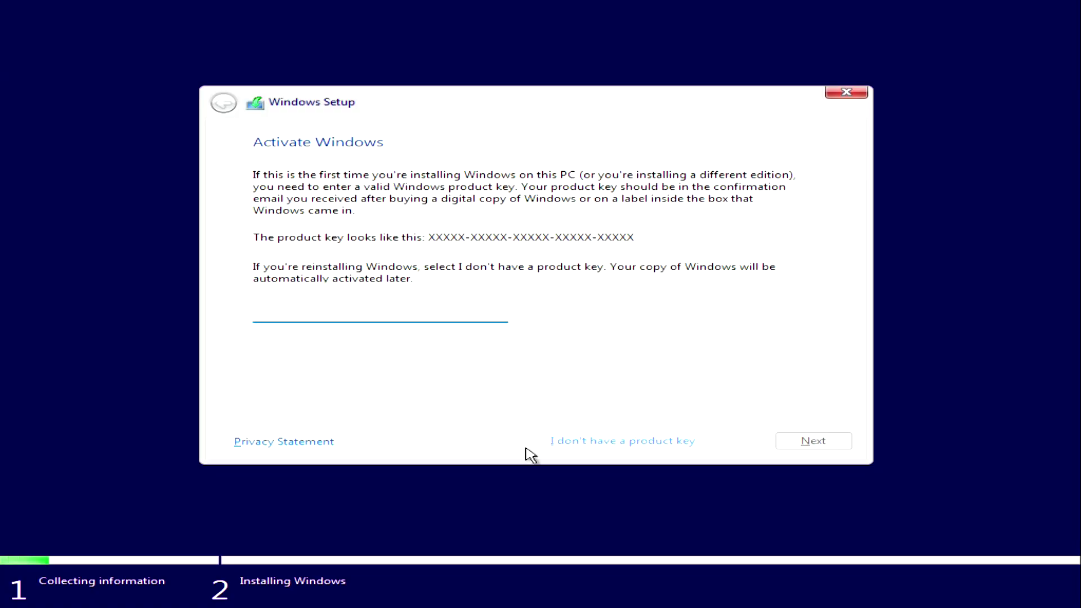
left_click(631, 443)
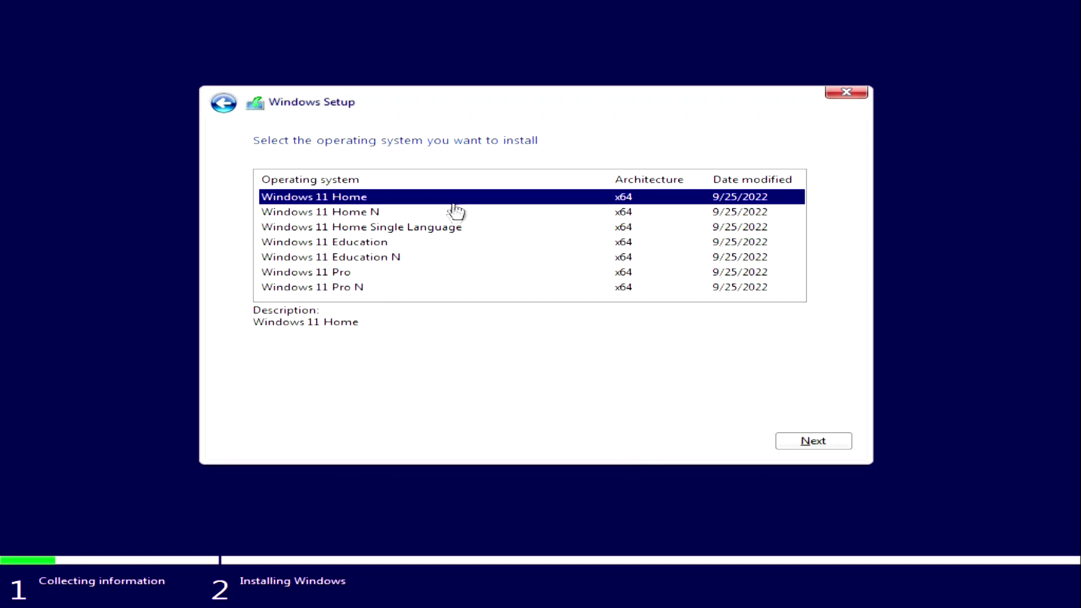
Step: Select the Windows 11 Pro edition and accept the Microsoft Software License Terms
left_click(346, 275)
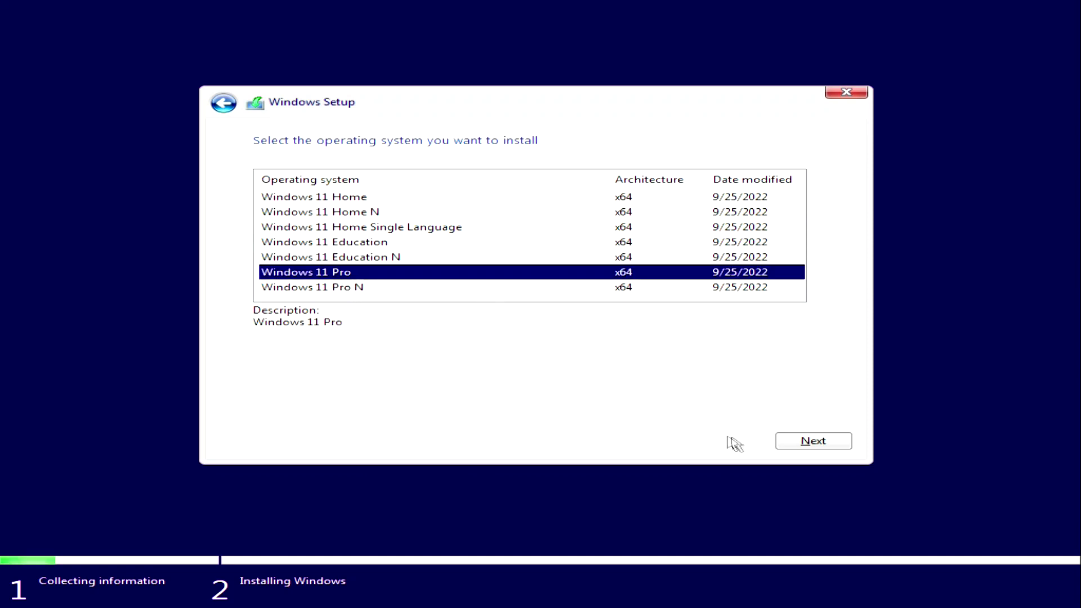
left_click(788, 444)
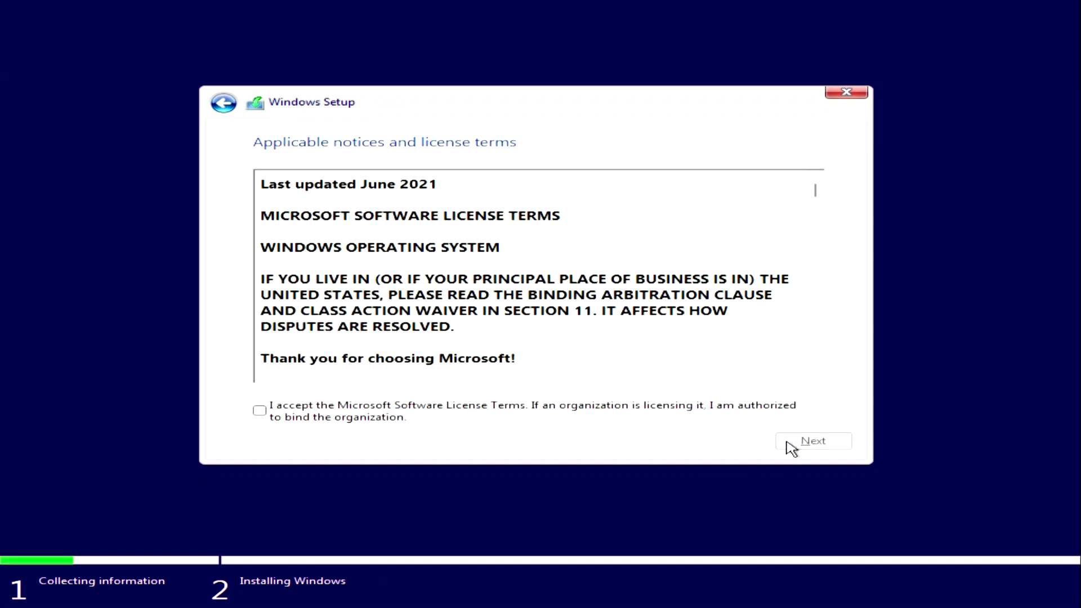
left_click(260, 415)
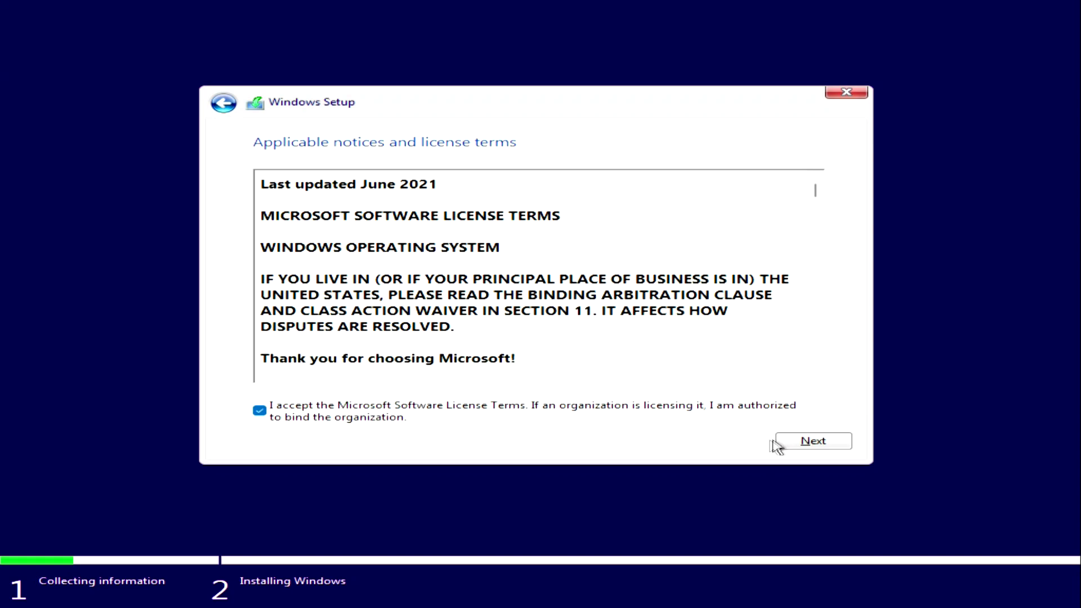
left_click(789, 445)
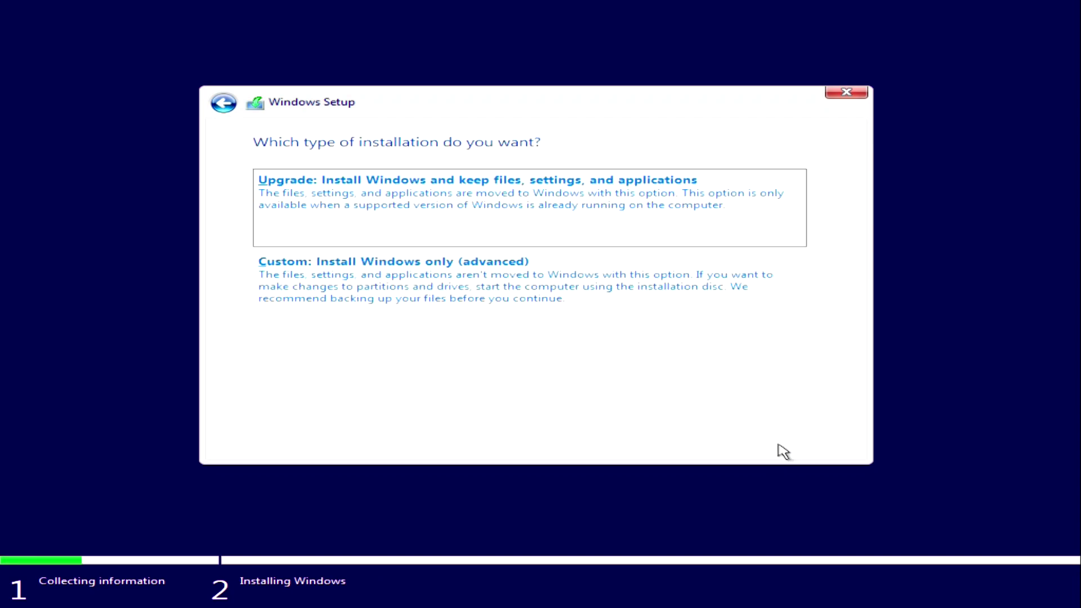
Step: Choose the Custom install and look through the Drive 0 and Drive 1 partitions
left_click(441, 292)
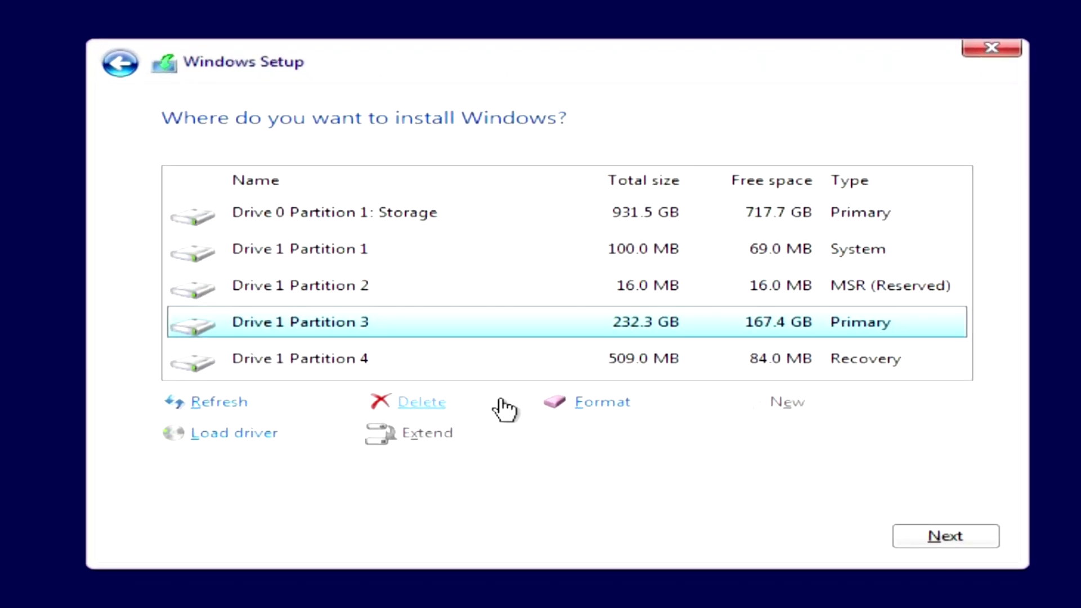
left_click(328, 222)
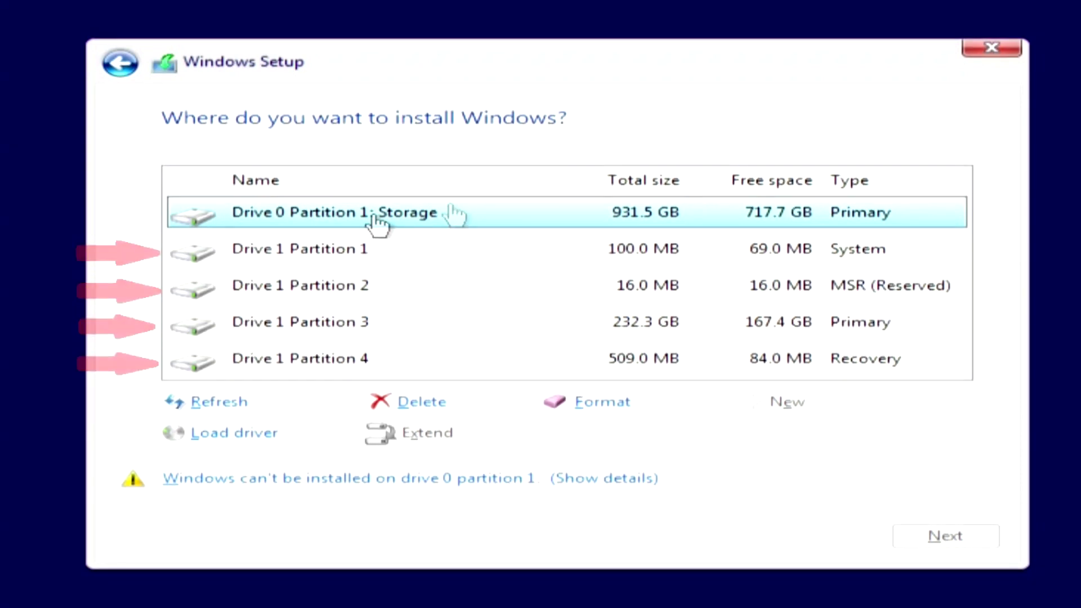
left_click(328, 247)
left_click(337, 282)
left_click(339, 319)
left_click(340, 361)
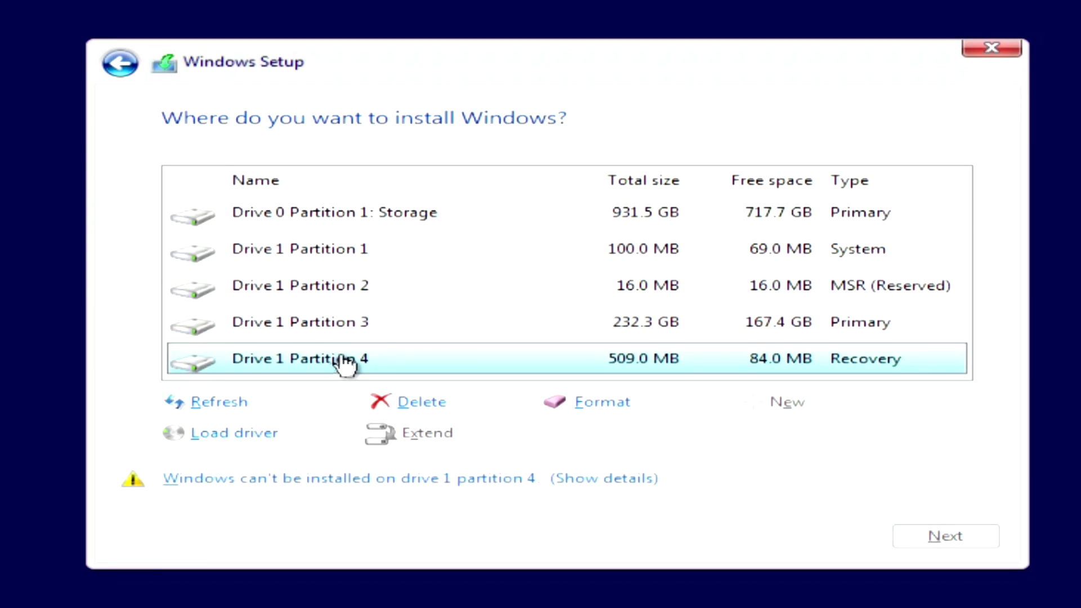
Step: Delete Drive 1 partitions 4, 3, 2 and 1, then install onto Drive 1 Unallocated Space
left_click(428, 403)
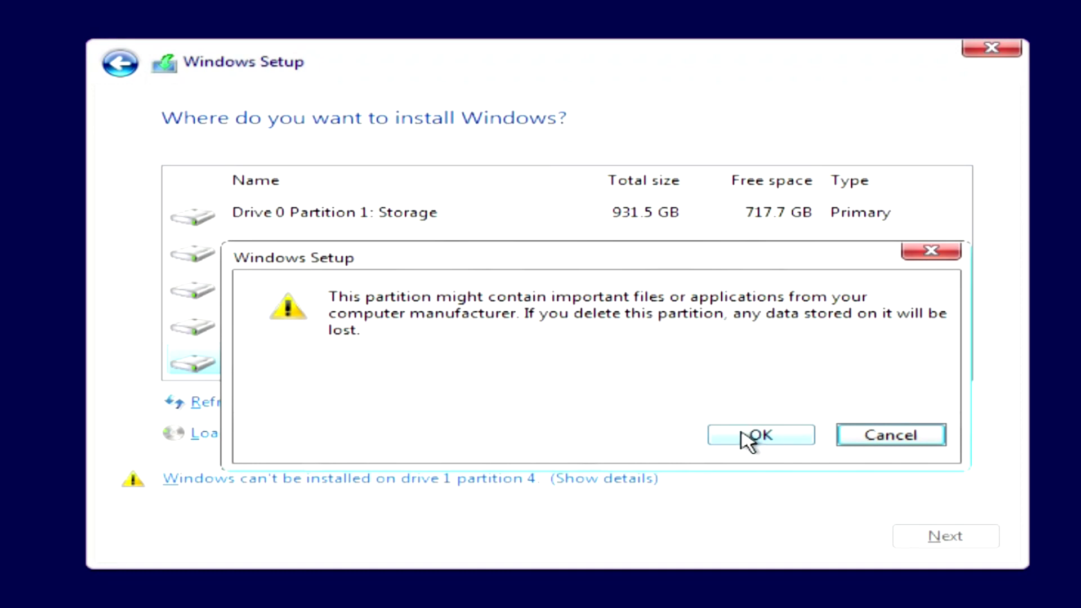
left_click(742, 434)
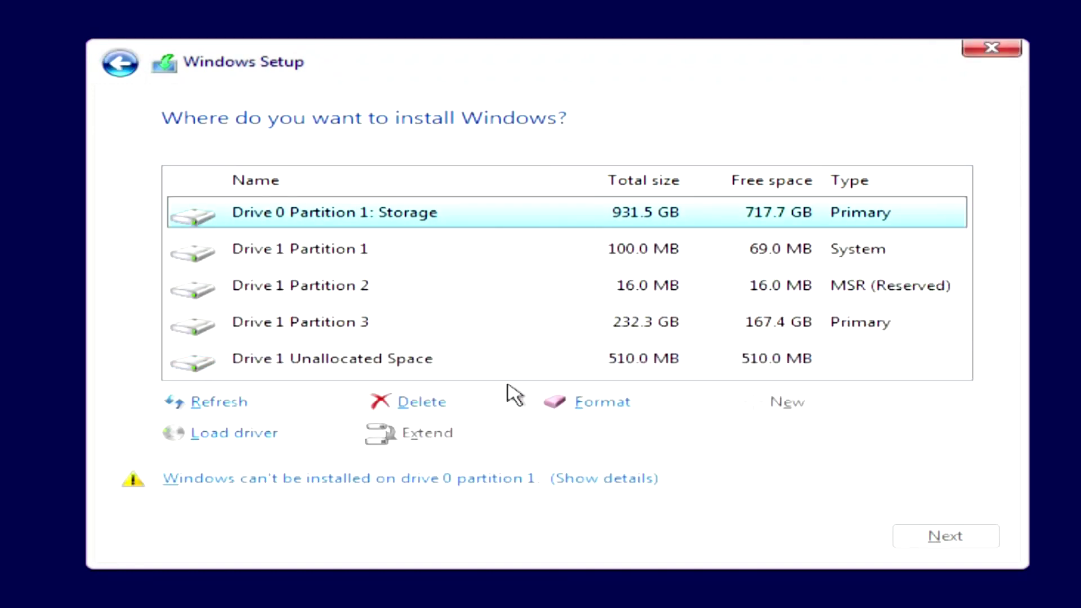
left_click(349, 332)
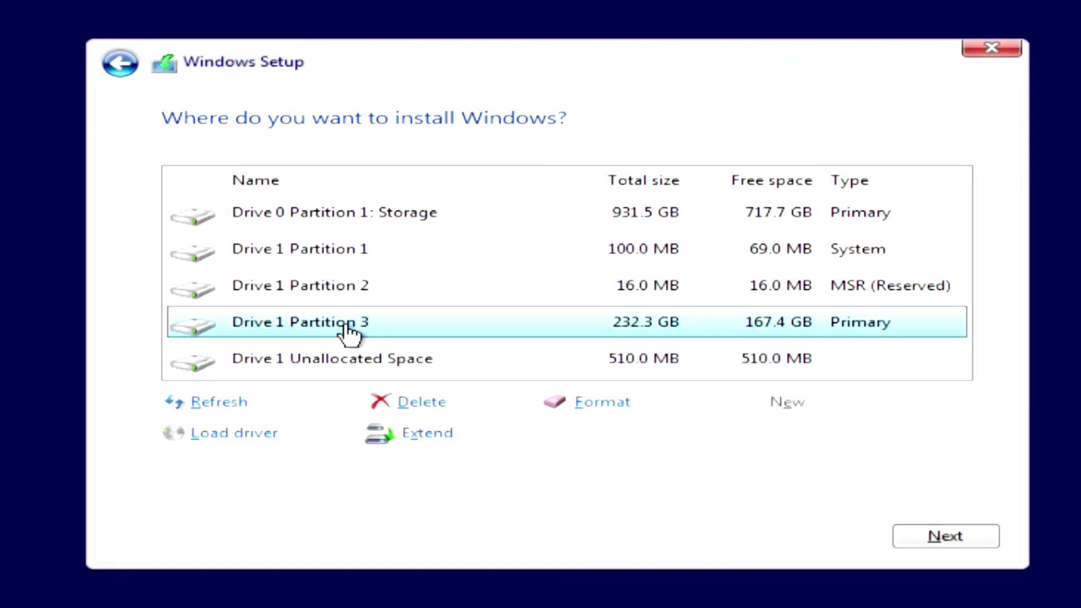
left_click(436, 400)
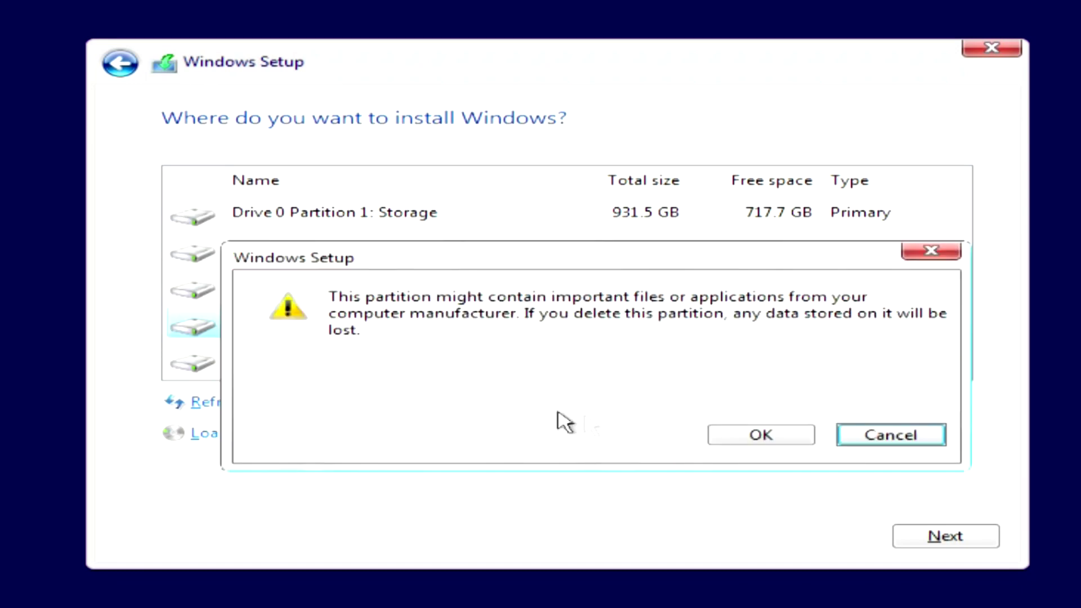
left_click(728, 434)
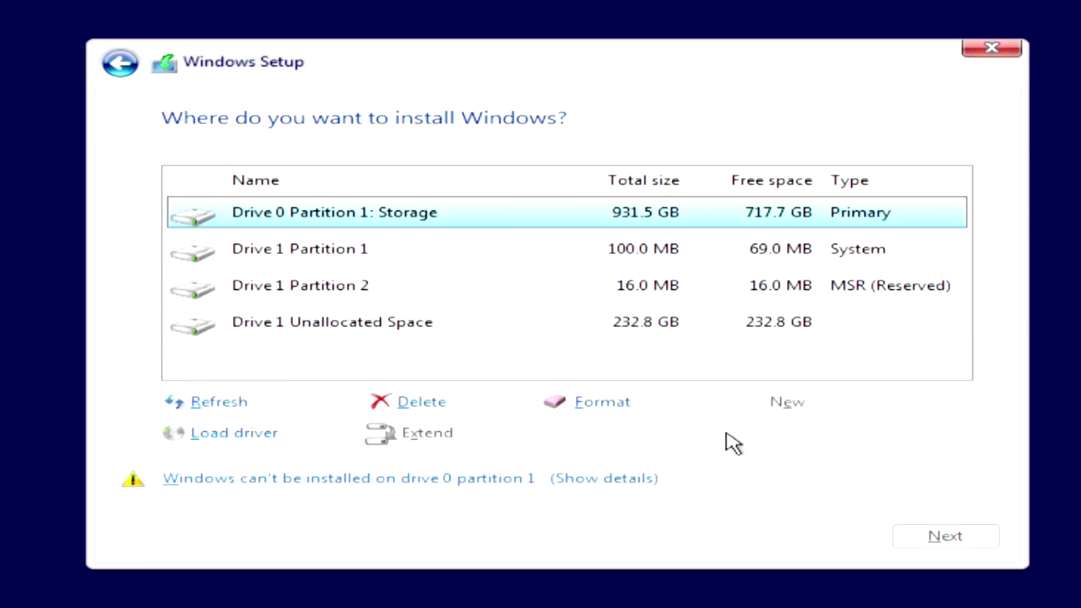
left_click(341, 292)
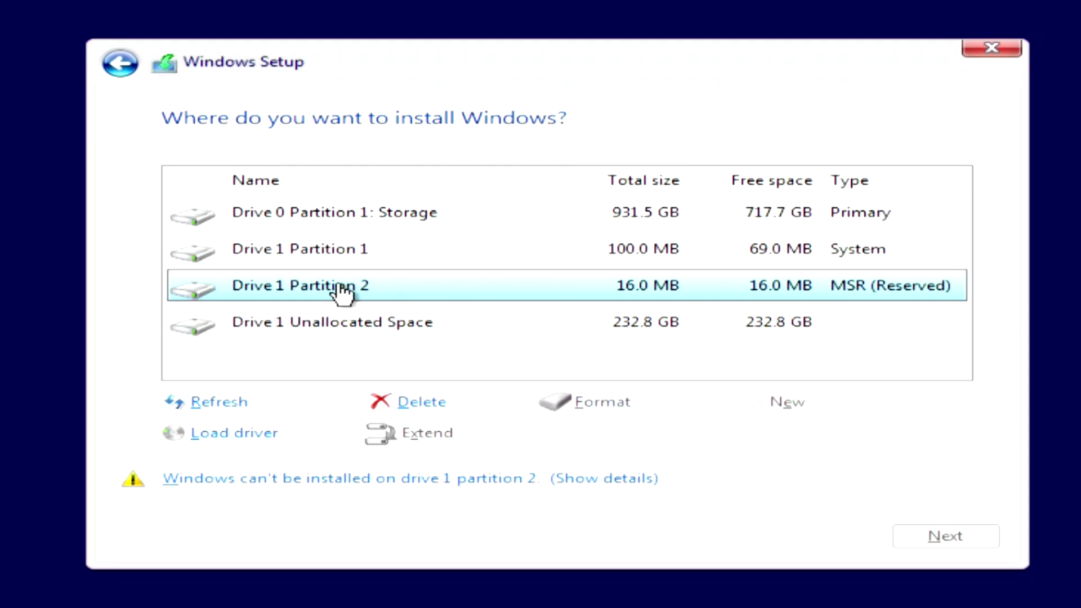
left_click(423, 402)
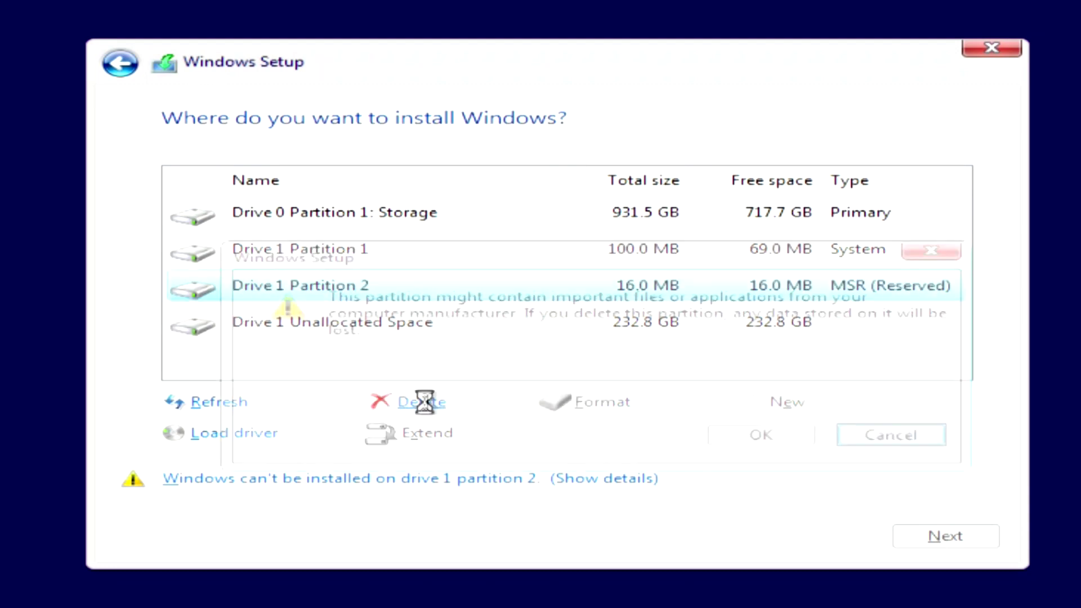
left_click(728, 434)
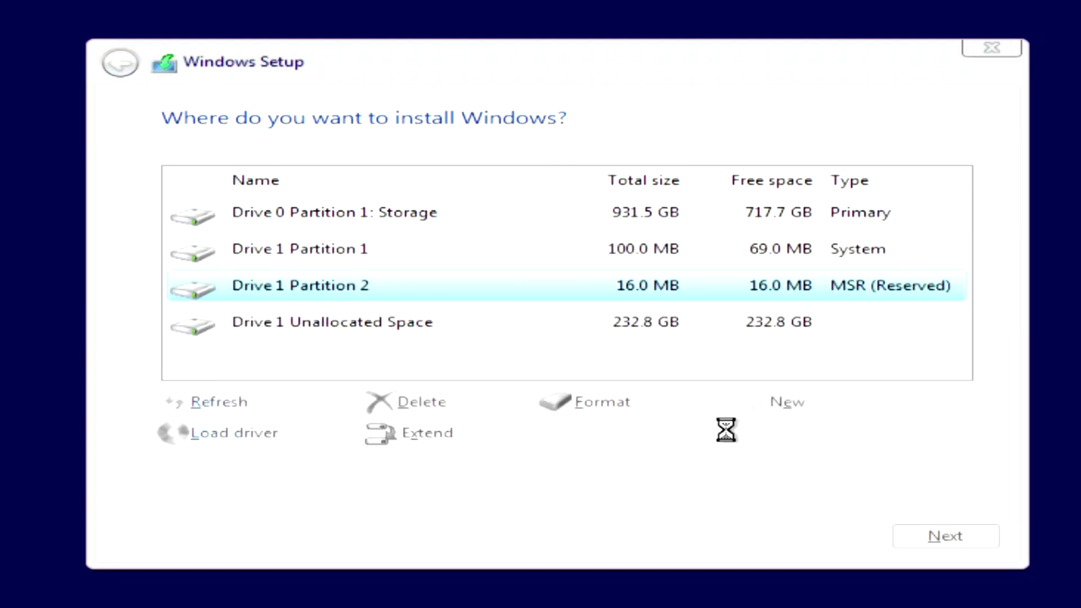
left_click(334, 252)
left_click(434, 400)
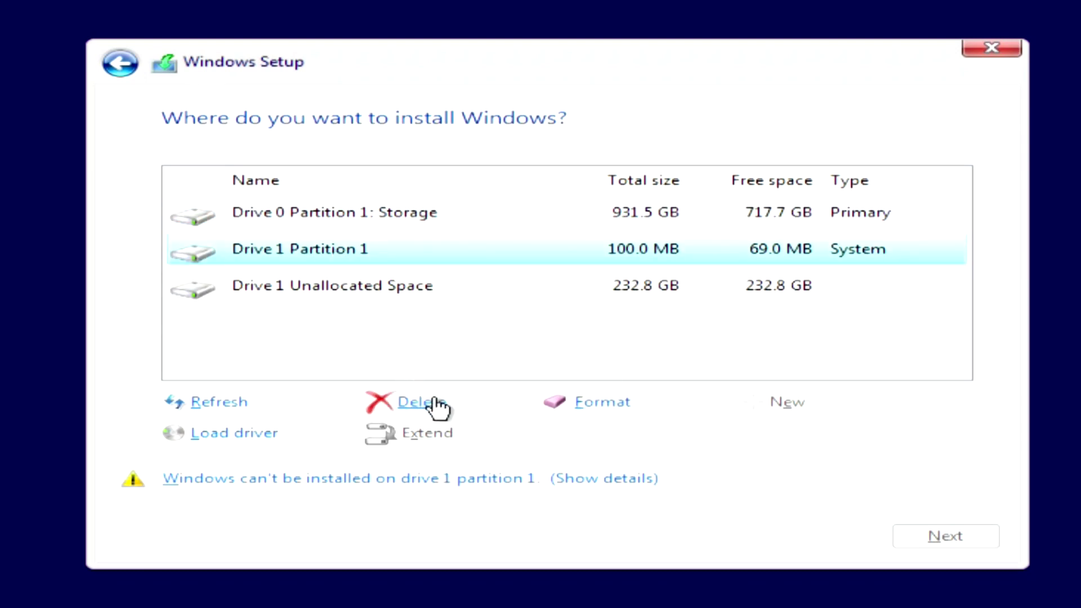
left_click(739, 437)
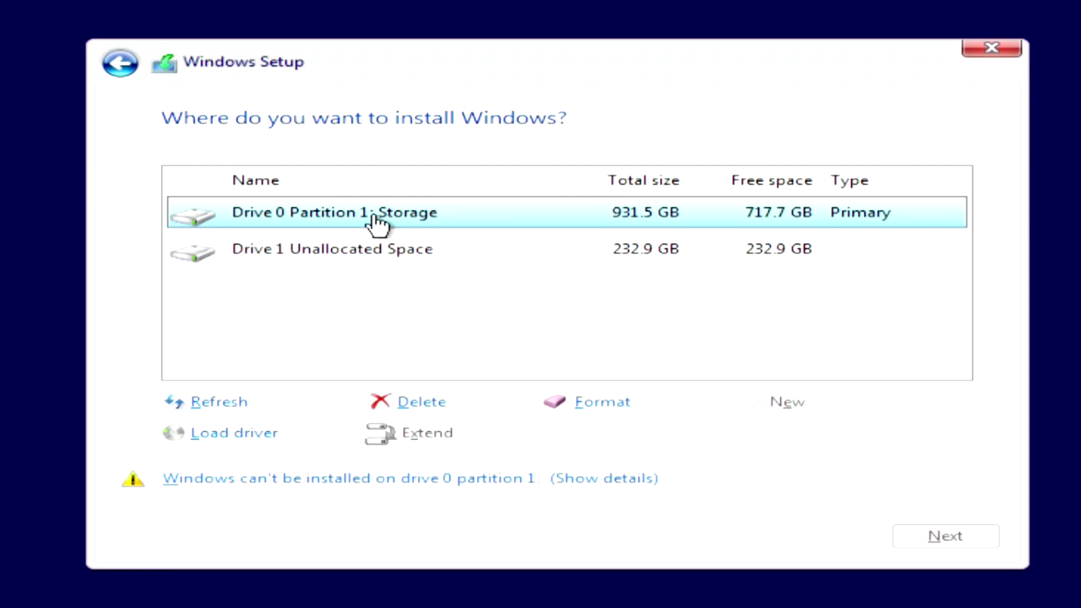
left_click(376, 258)
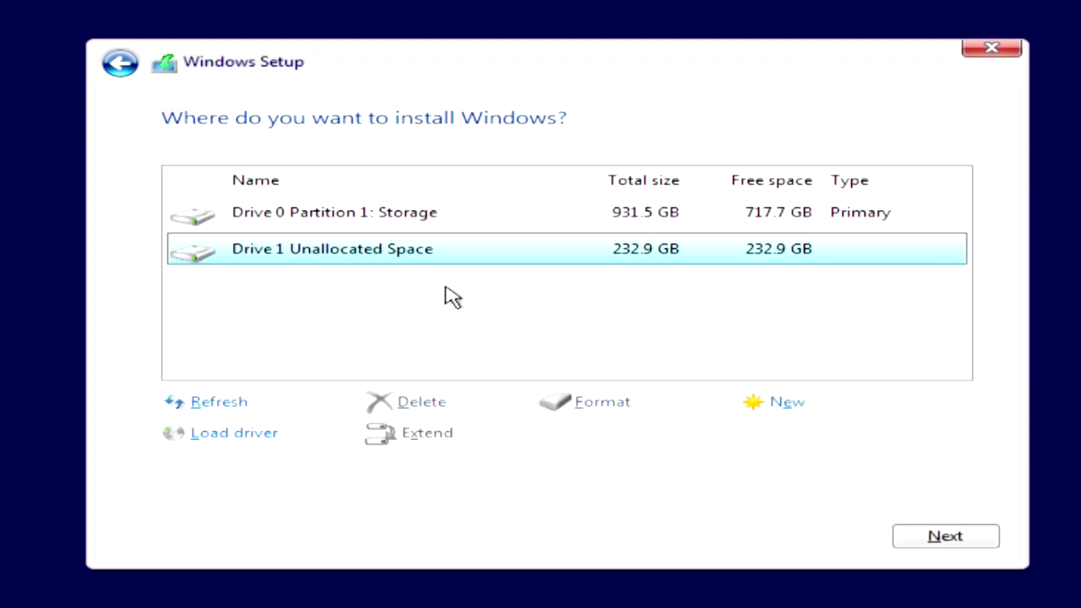
left_click(916, 540)
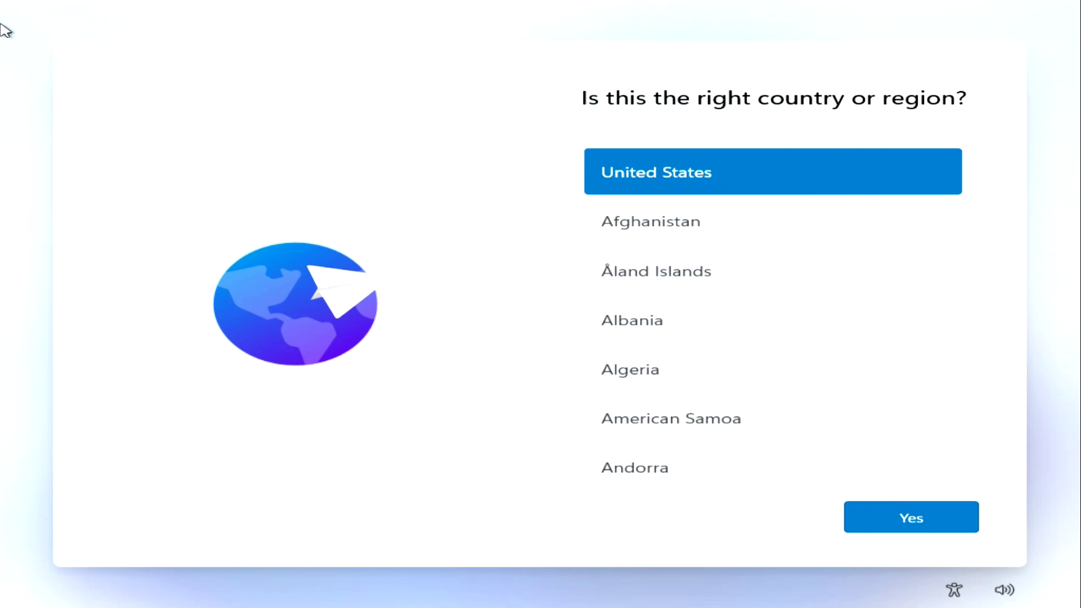
Step: Confirm United States as the region, keep the keyboard layout, and skip the second layout and device name
left_click(872, 532)
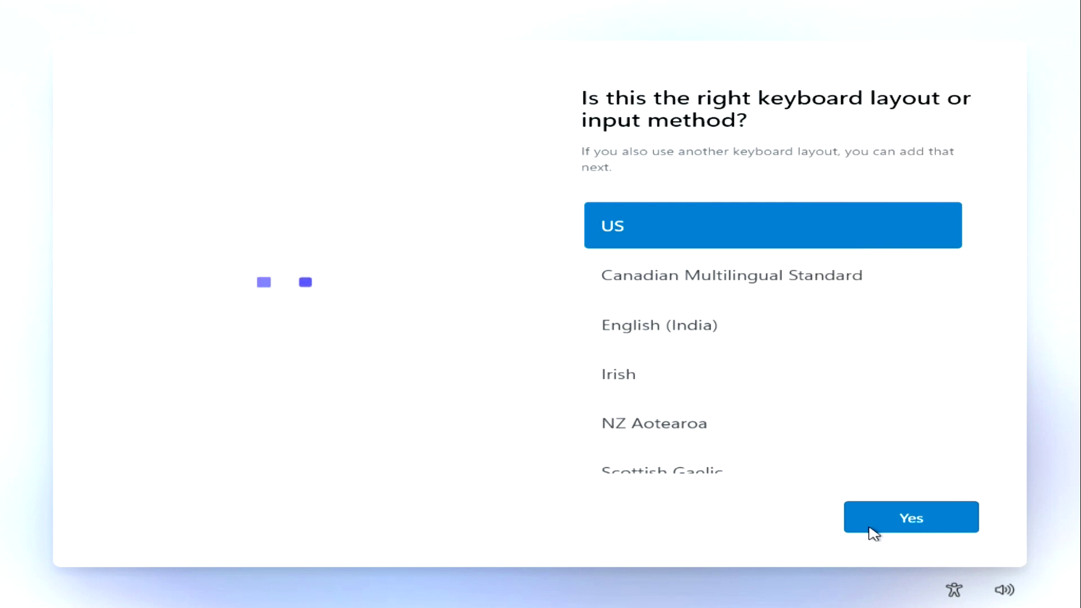
left_click(873, 532)
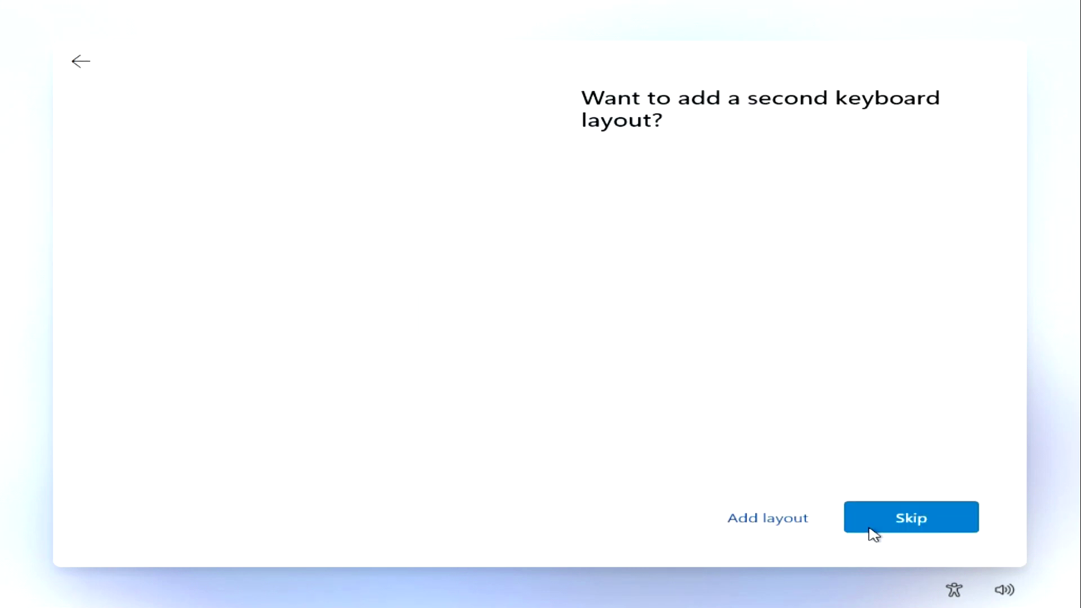
left_click(873, 532)
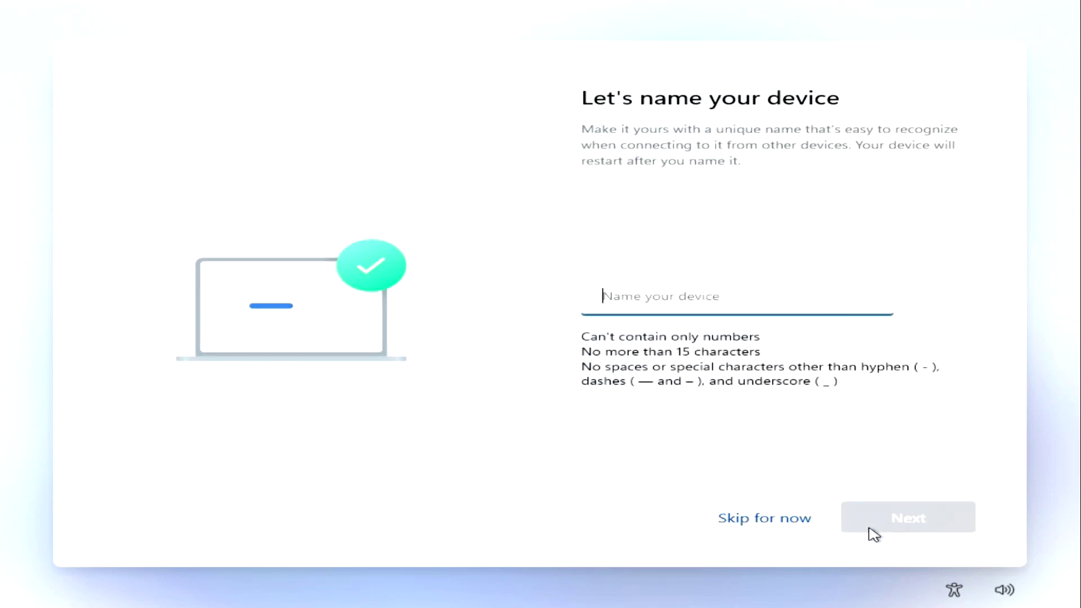
left_click(795, 524)
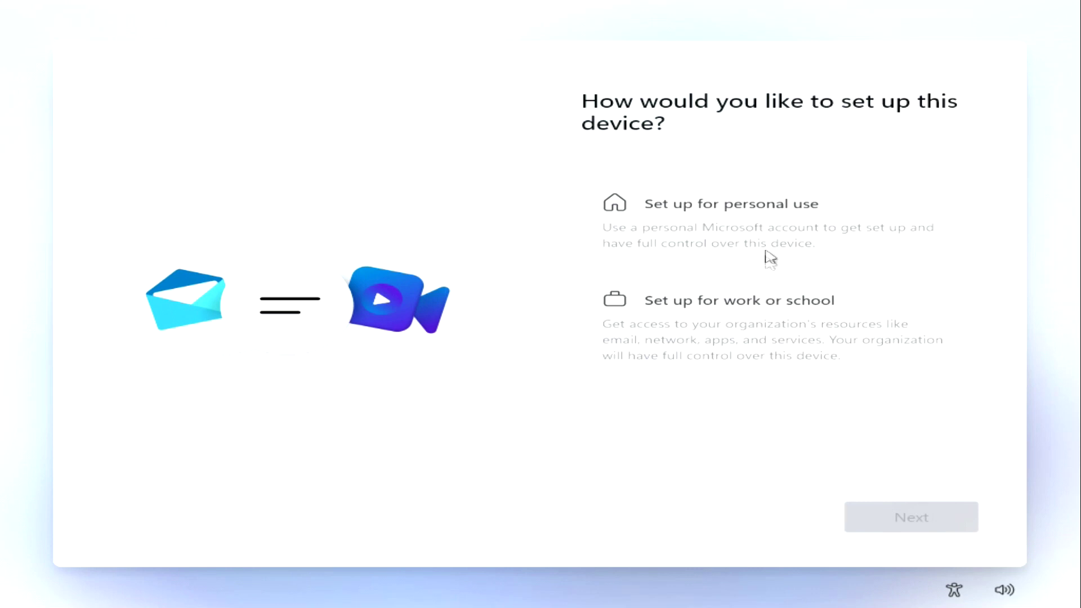
Step: Choose Set up for personal use and continue to the Microsoft account sign-in page
left_click(772, 222)
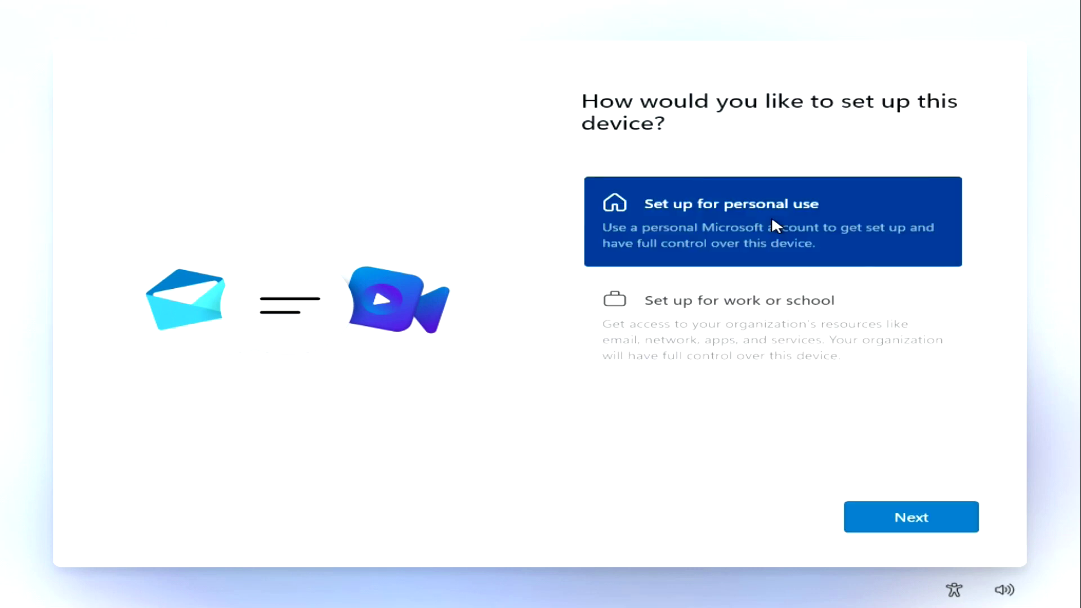
left_click(867, 528)
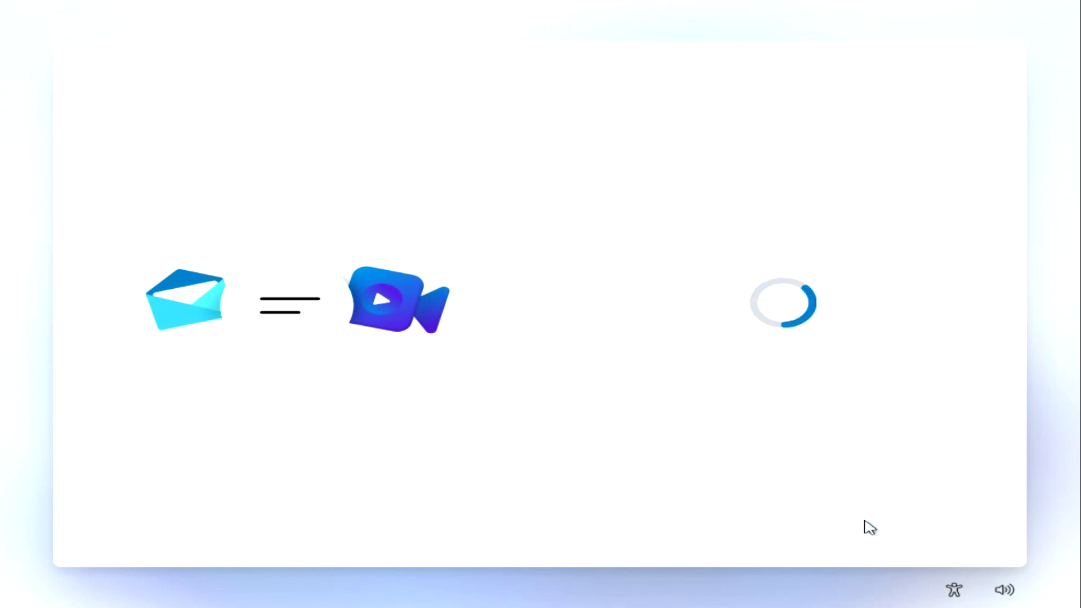
left_click(864, 524)
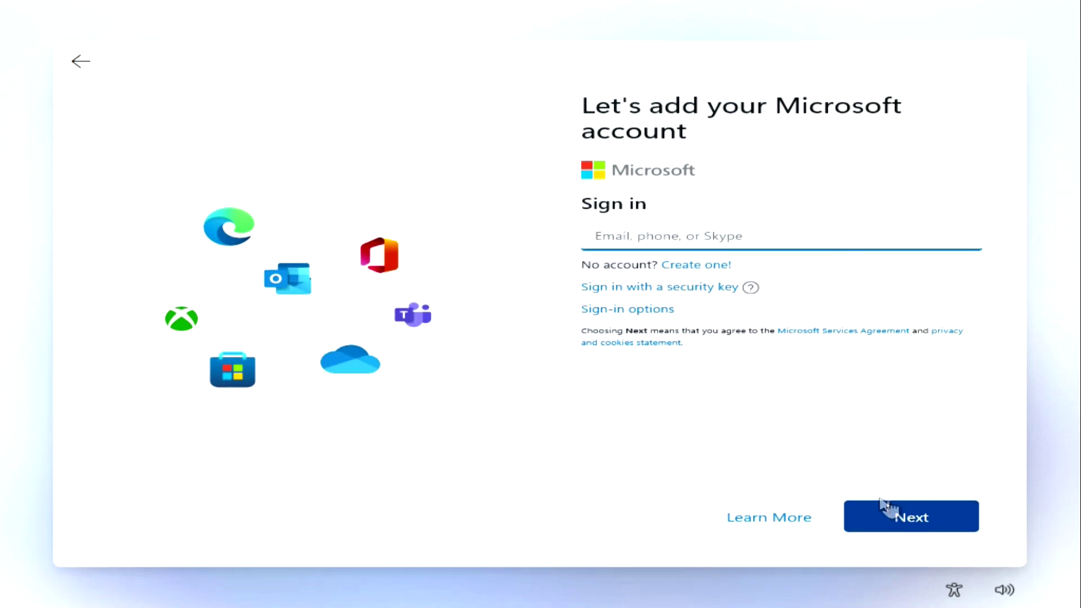
Step: Enter the Microsoft account e-mail address and the account password to sign in
left_click(588, 237)
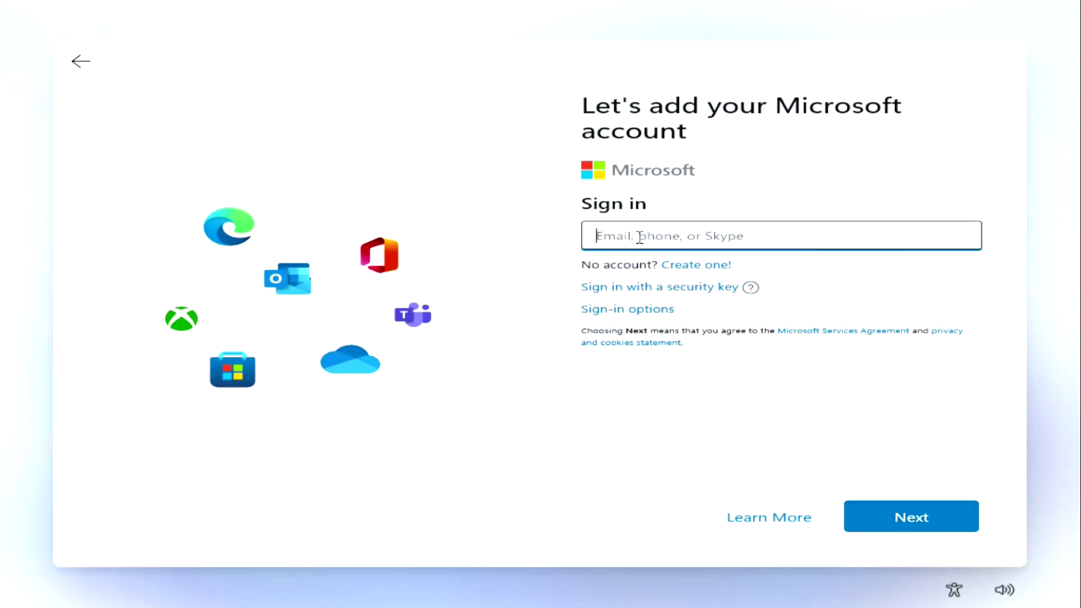
type("ss")
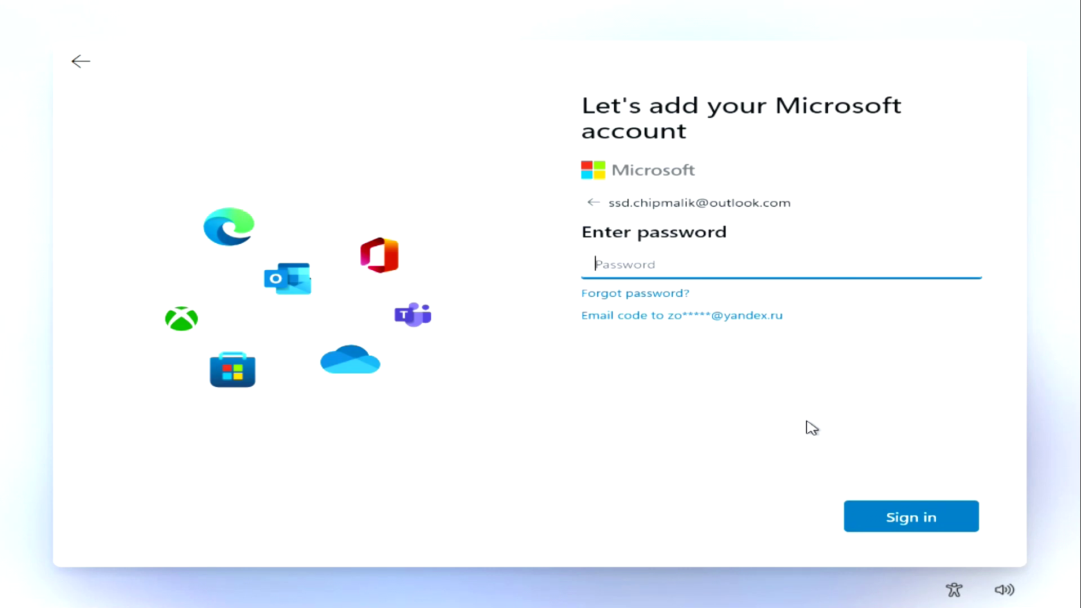
type("••••••••••••••••••")
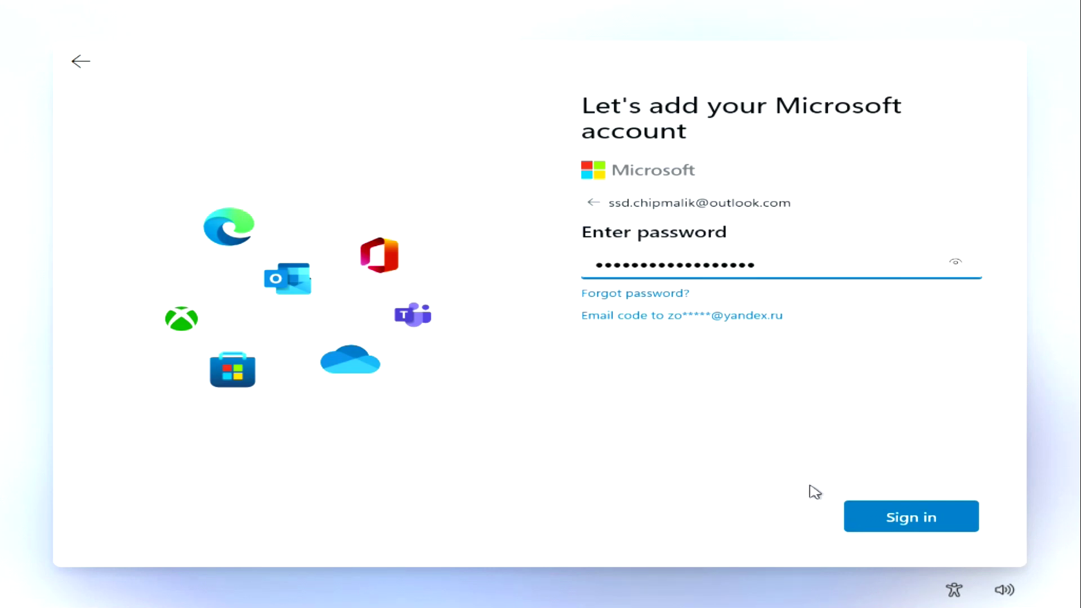
left_click(869, 528)
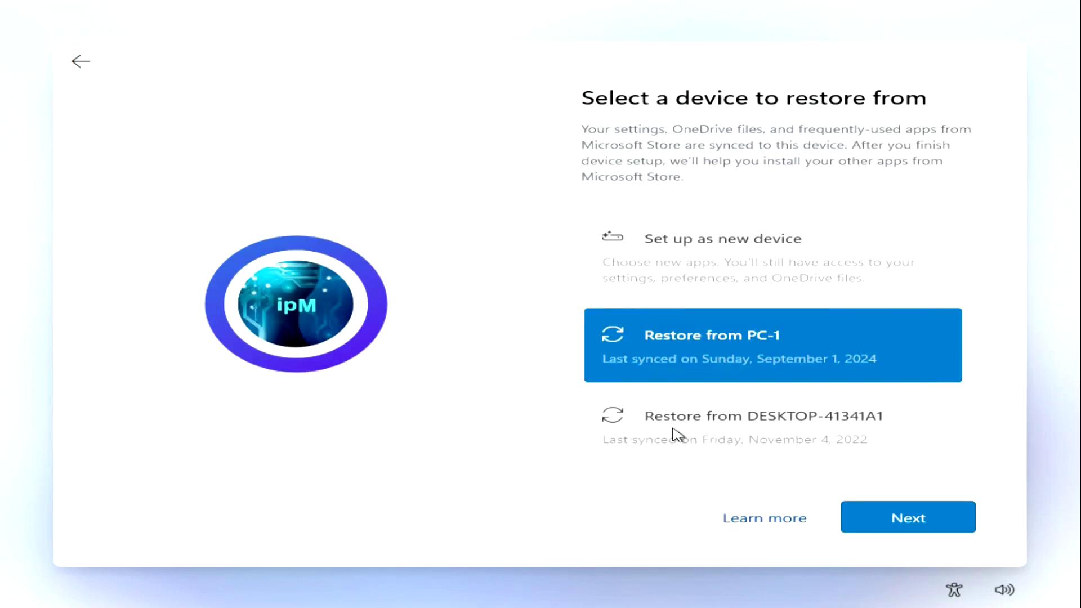
Step: Choose Set up as new device instead of restoring from PC-1, then create and confirm a four-digit PIN
left_click(721, 260)
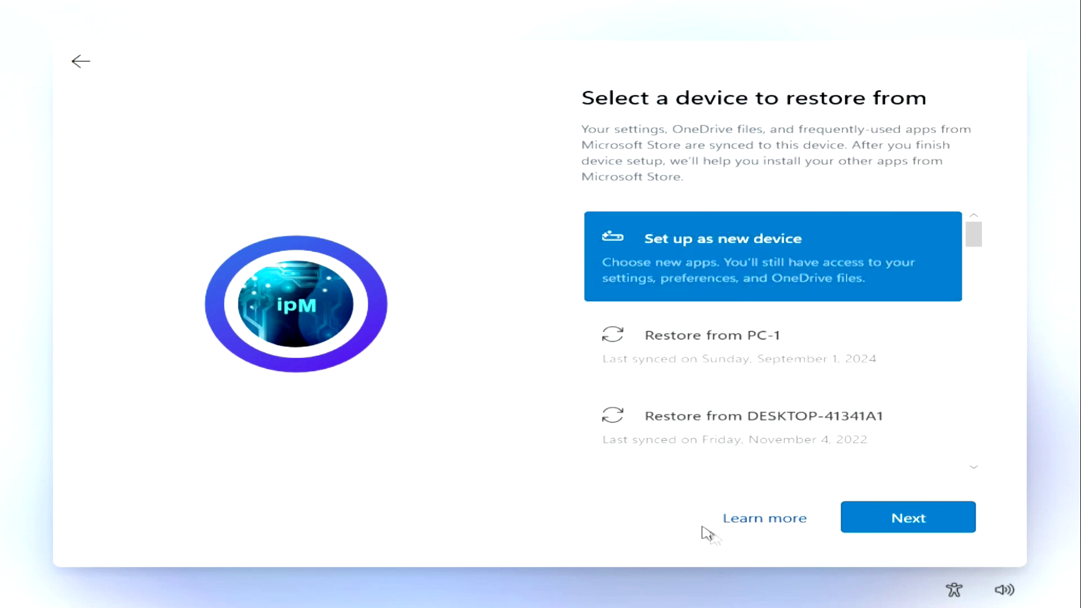
left_click(870, 527)
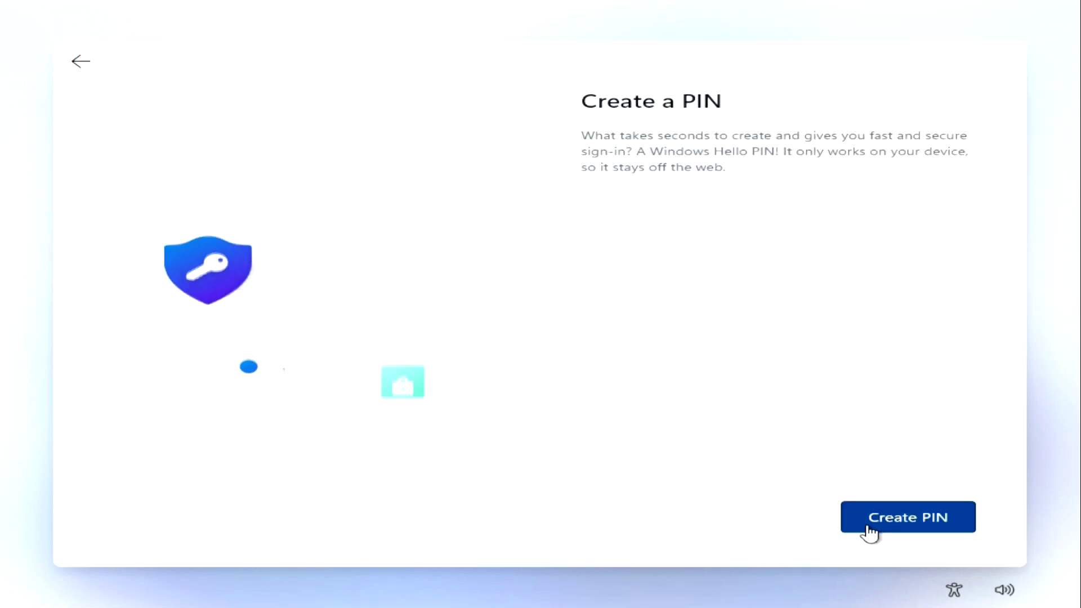
left_click(867, 526)
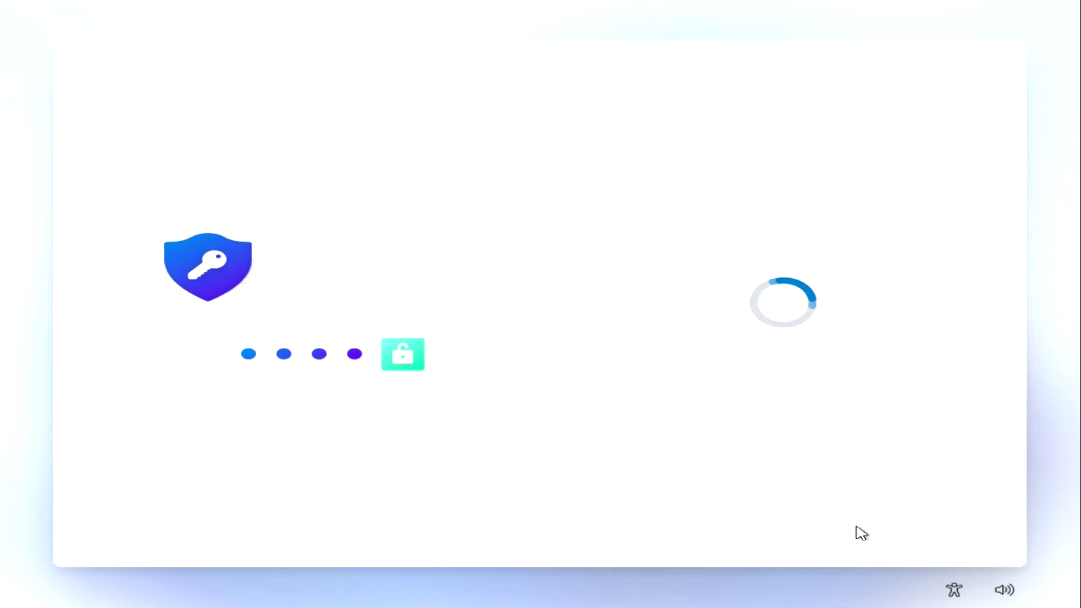
type("1")
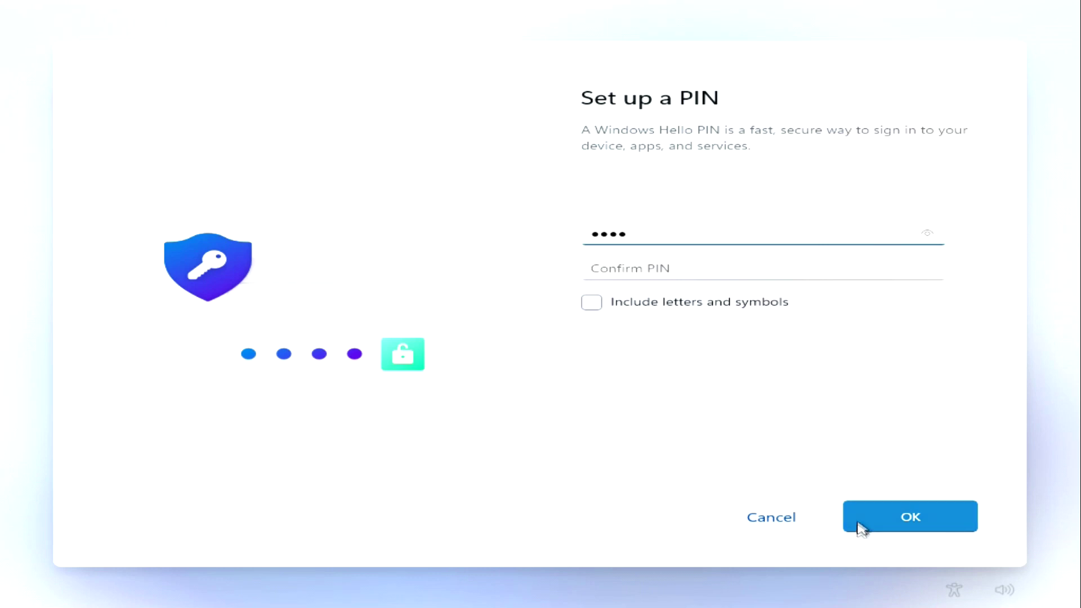
left_click(815, 271)
type("12")
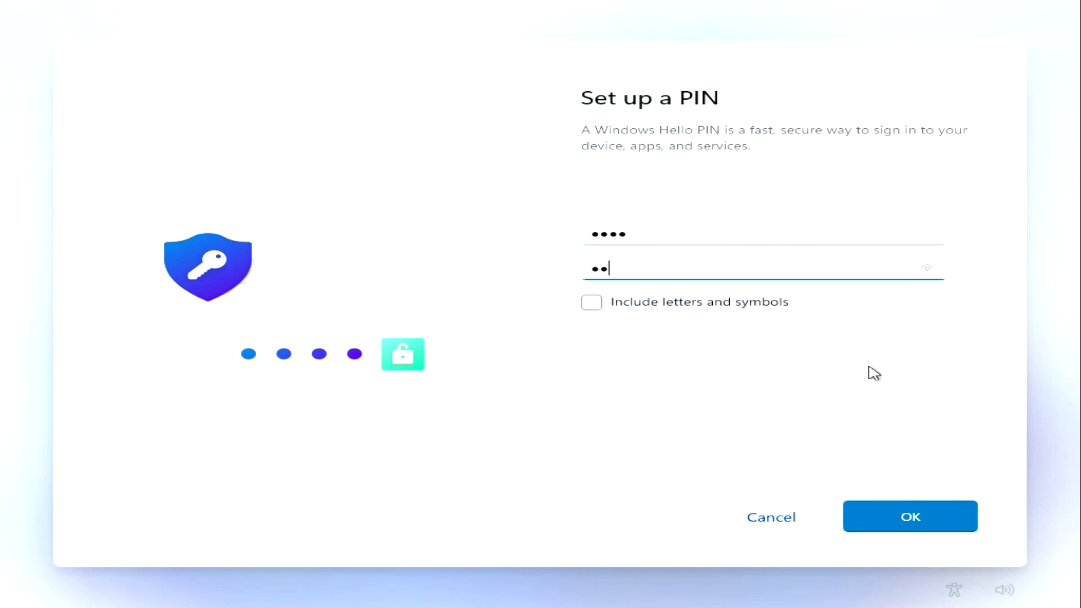
left_click(859, 529)
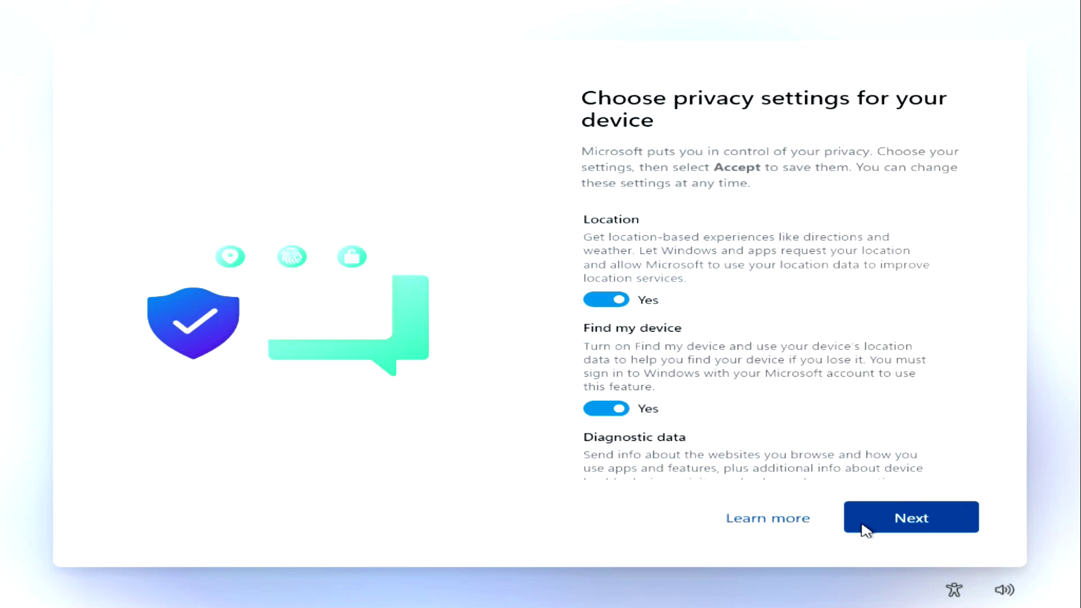
Step: Accept the privacy settings with their default choices
left_click(866, 529)
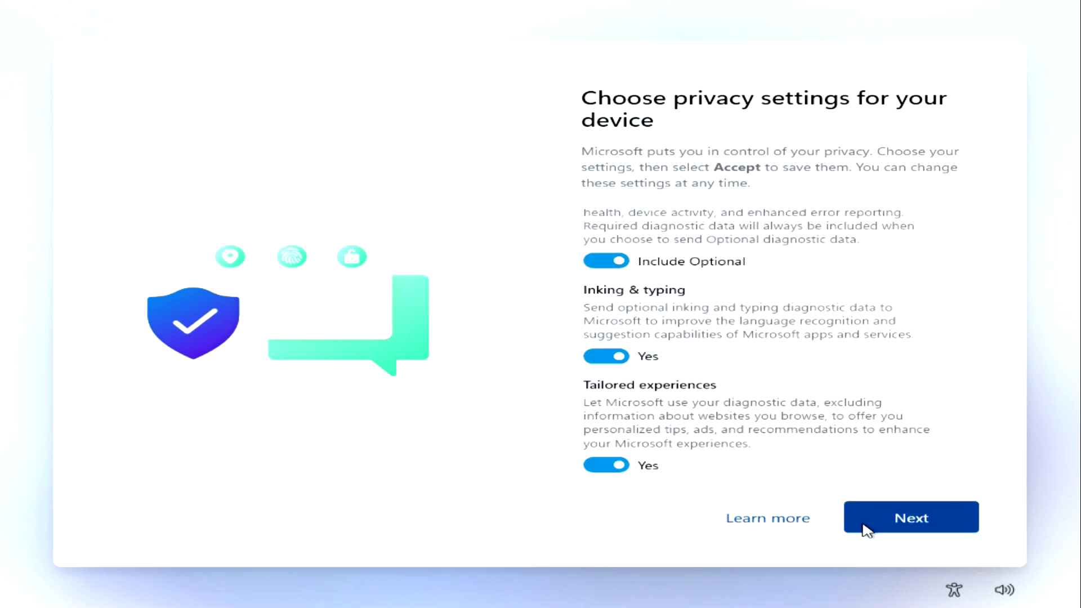
left_click(868, 530)
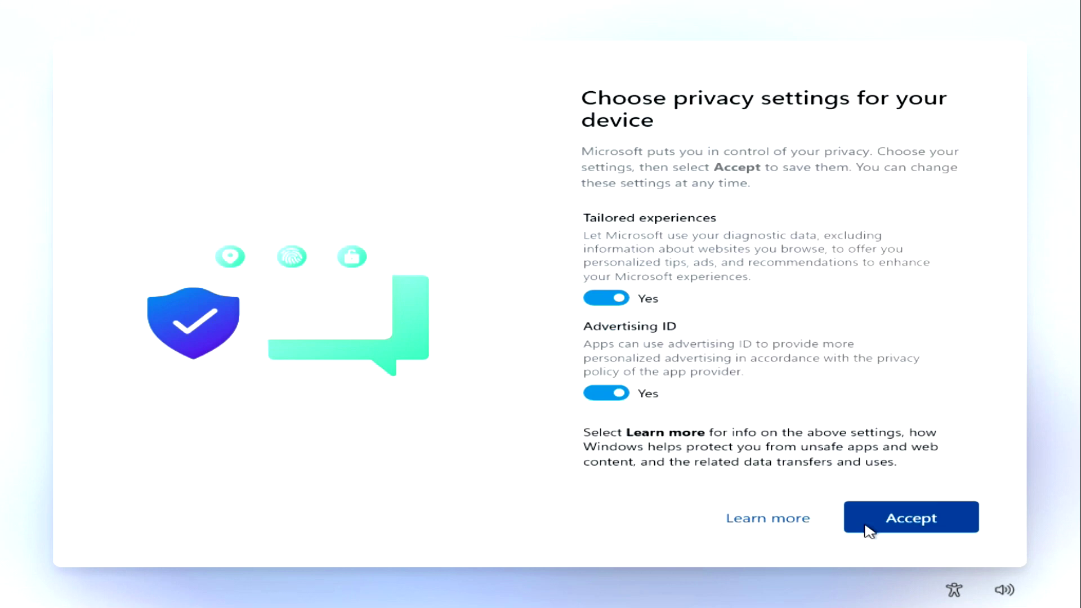
left_click(870, 531)
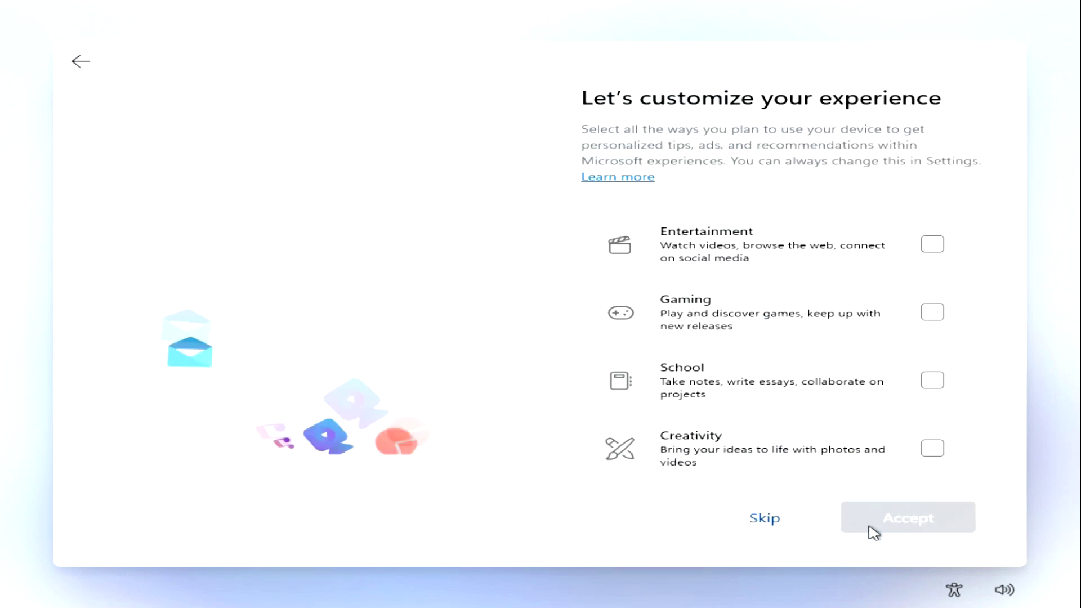
Step: Tick Family as the planned use and accept the experience customization
scroll(849, 412, "down", 3)
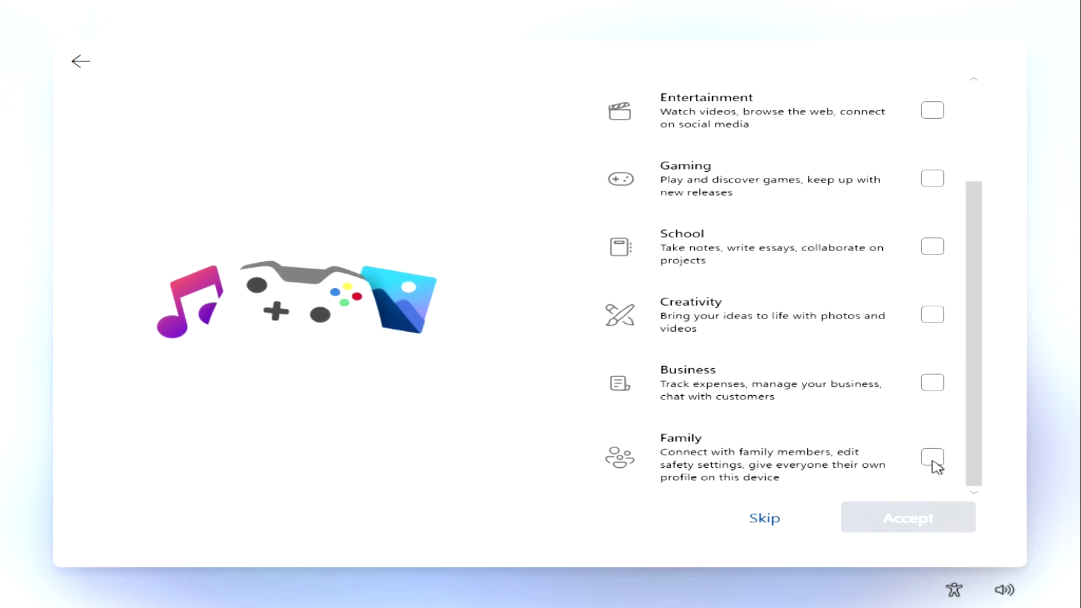
left_click(932, 458)
left_click(862, 526)
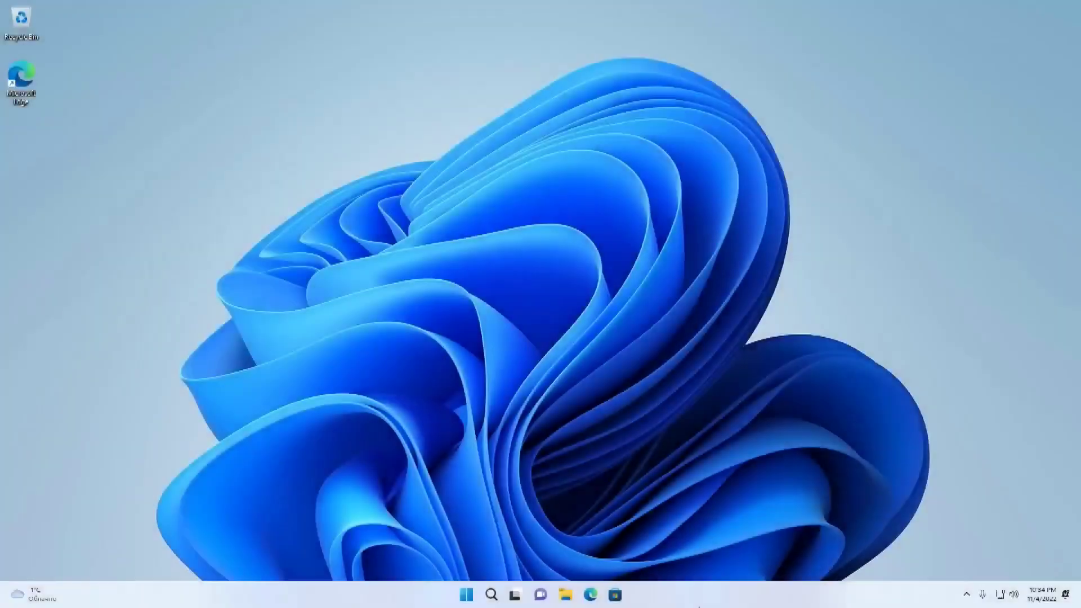
Step: Check System > Activation in Settings shows Windows 11 Pro active with a digital license, then close Settings
left_click(465, 596)
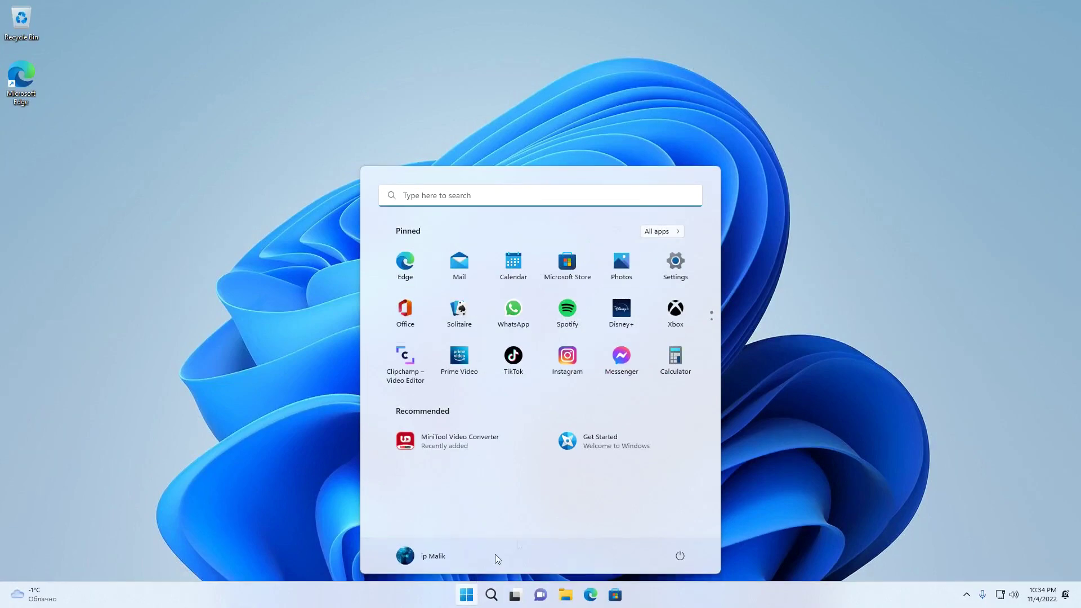
left_click(676, 266)
scroll(619, 281, "down", 5)
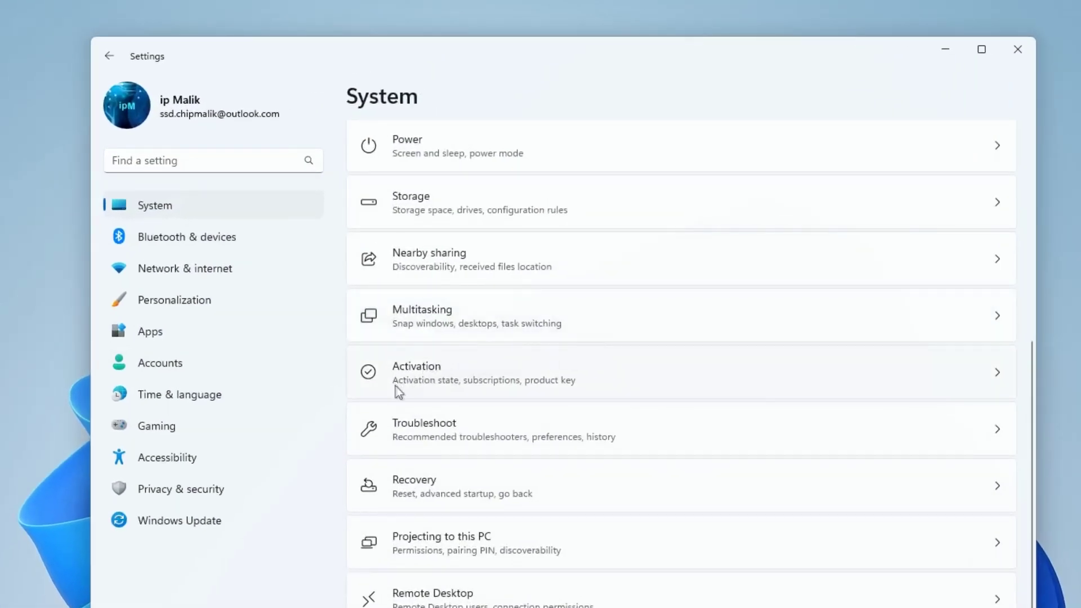
left_click(634, 380)
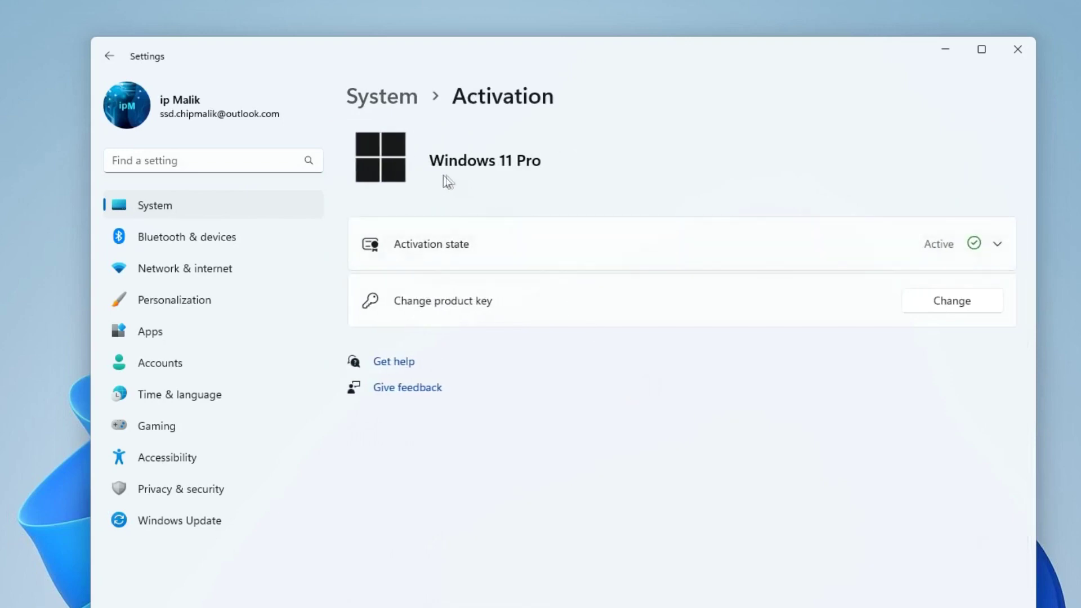
left_click(564, 253)
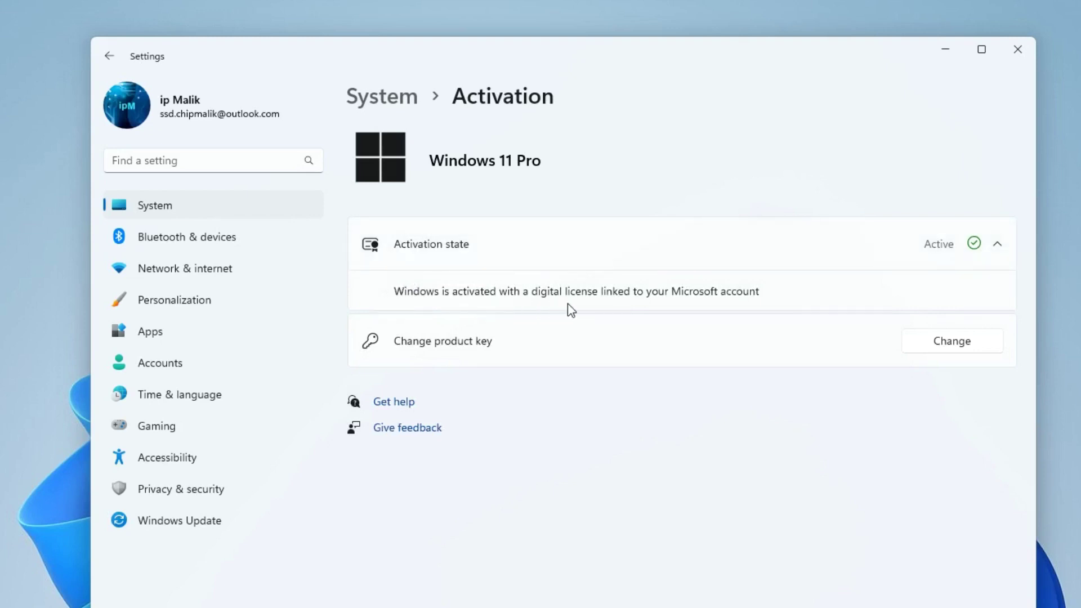
left_click(1014, 59)
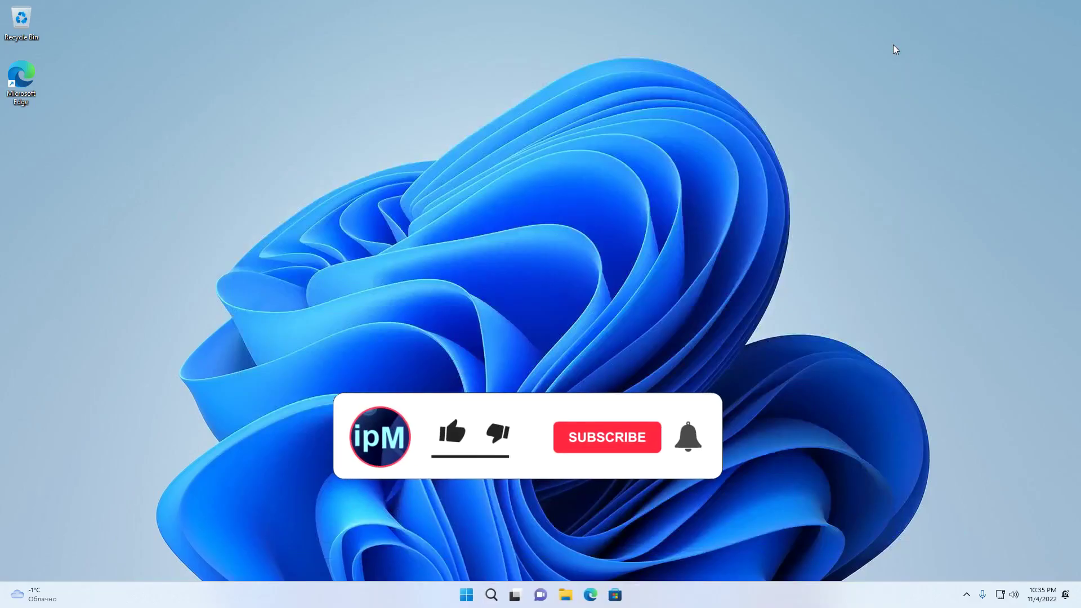